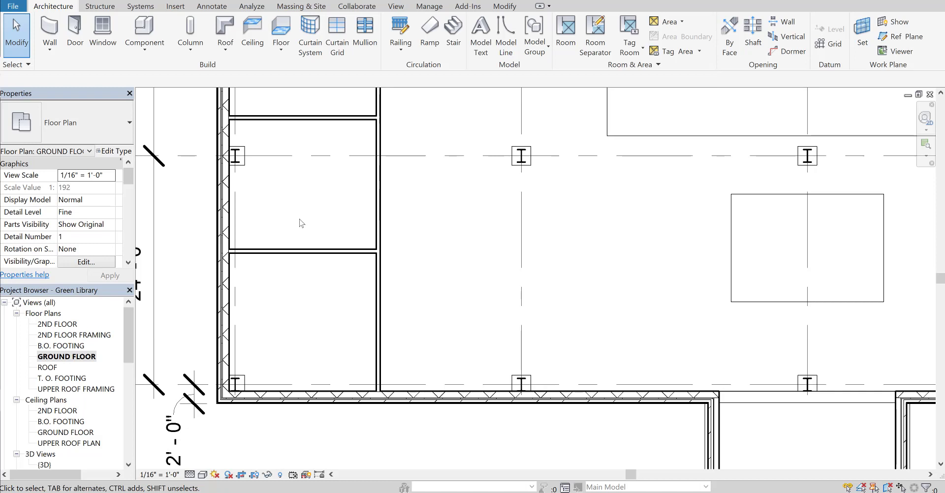
Examine the furnished ground floor conference room and classroom, including the desks, storage, projector and trash receptacles.
{"action": "scroll", "coordinate": [462, 221], "scroll_direction": "down", "scroll_amount": 3}
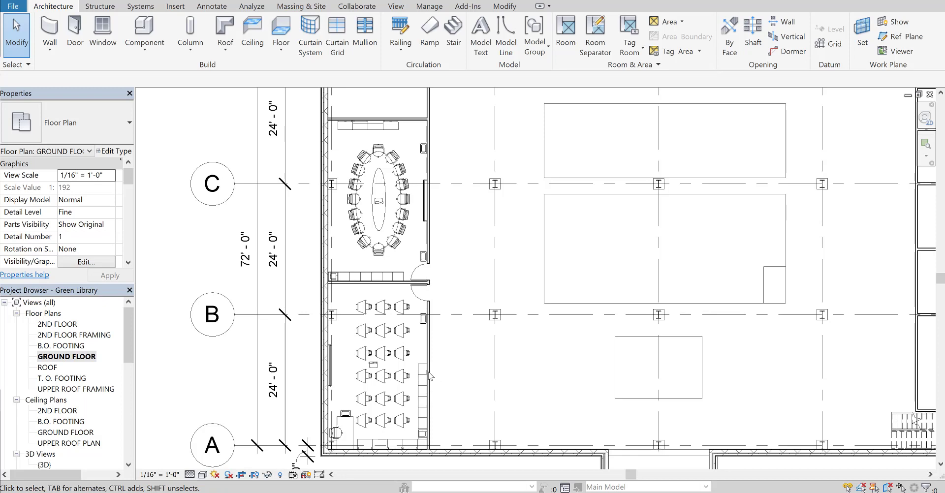
{"action": "scroll", "coordinate": [431, 375], "scroll_direction": "up", "scroll_amount": 1}
{"action": "scroll", "coordinate": [412, 379], "scroll_direction": "up", "scroll_amount": 1}
{"action": "middle_click_drag", "start_coordinate": [407, 416], "coordinate": [423, 354]}
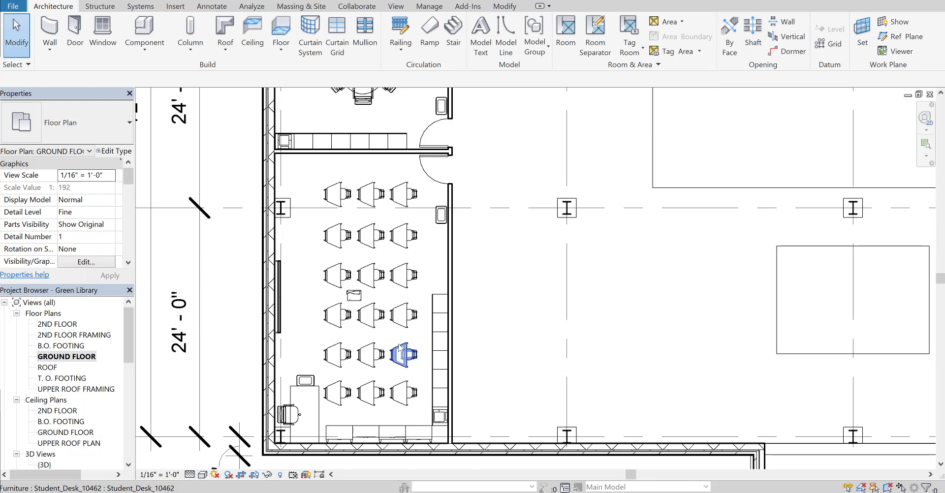
{"action": "scroll", "coordinate": [372, 210], "scroll_direction": "up", "scroll_amount": 1}
{"action": "scroll", "coordinate": [384, 183], "scroll_direction": "up", "scroll_amount": 2}
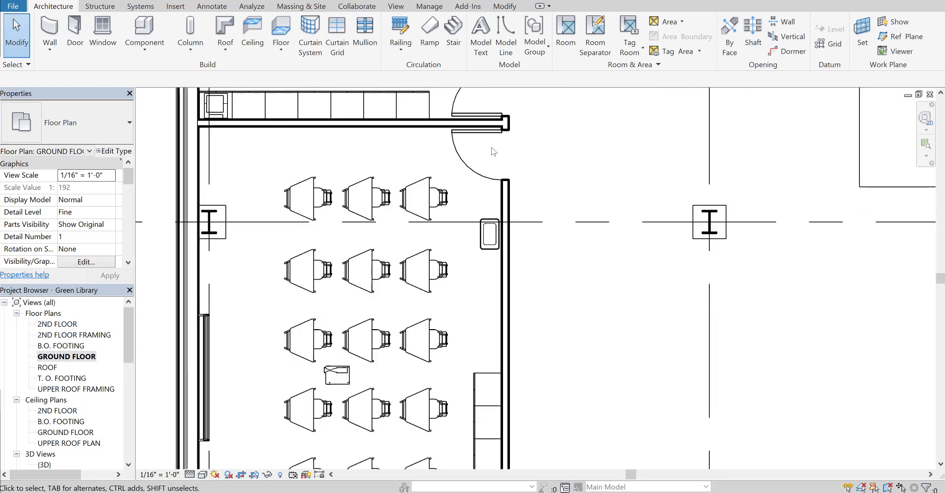
{"action": "middle_click_drag", "start_coordinate": [524, 254], "coordinate": [539, 116]}
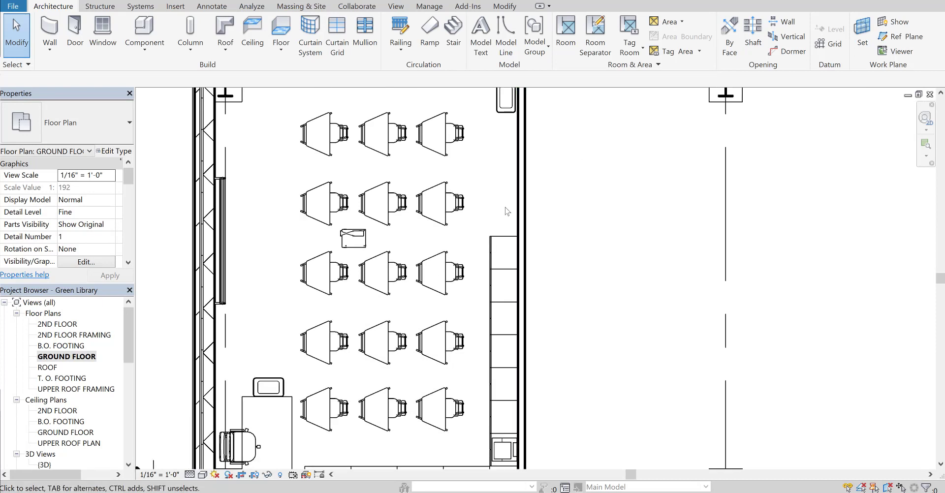
{"action": "middle_click_drag", "start_coordinate": [500, 206], "coordinate": [459, 195]}
{"action": "middle_click_drag", "start_coordinate": [423, 268], "coordinate": [429, 318]}
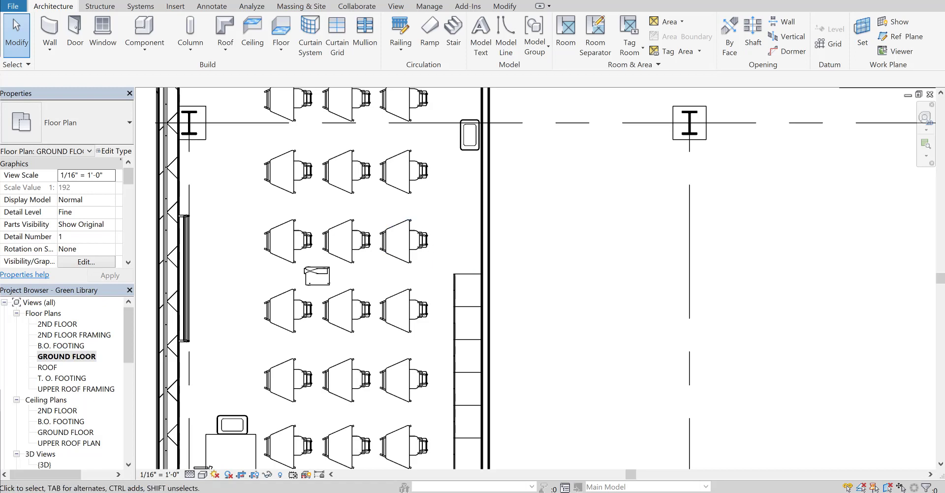
Switch to the browser and review the RevitCity pages for the modern desk, trash receptacle, student desk and oval conference table.
{"action": "left_click_drag", "start_coordinate": [1, 123], "coordinate": [493, 1]}
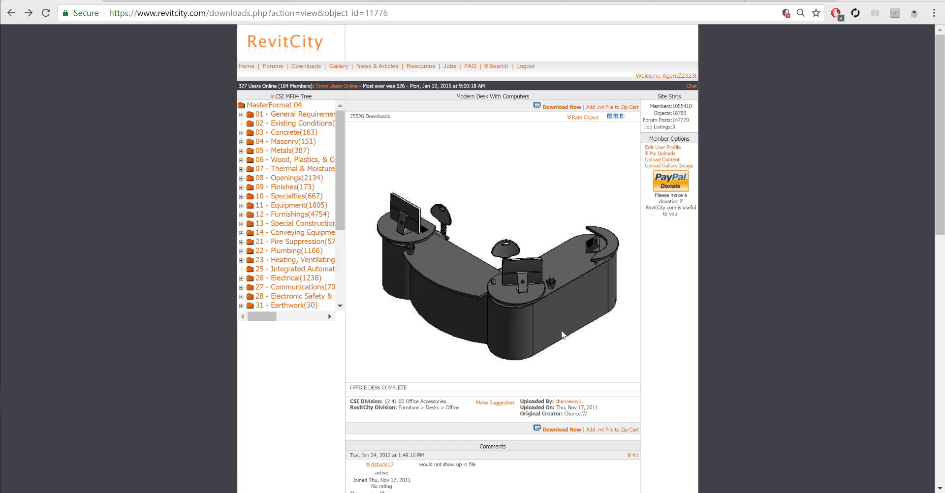
{"action": "scroll", "coordinate": [578, 394], "scroll_direction": "down", "scroll_amount": 1}
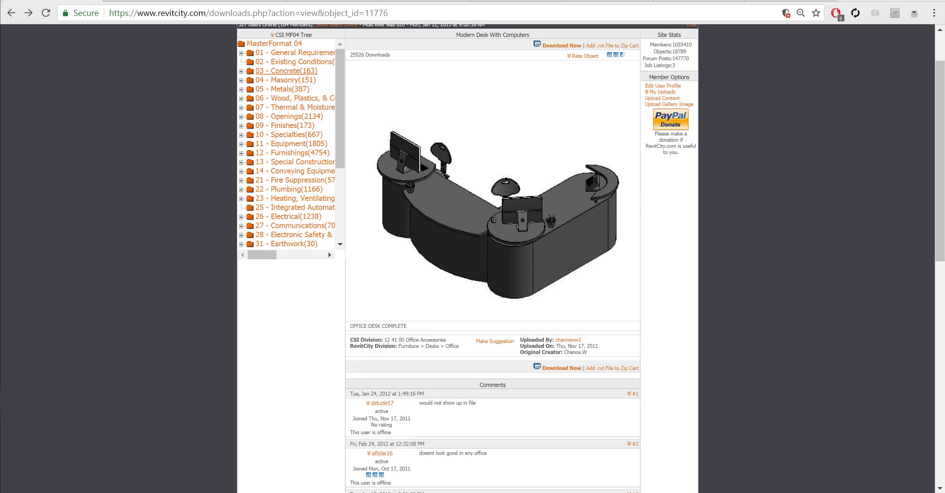
{"action": "left_click", "coordinate": [150, 1]}
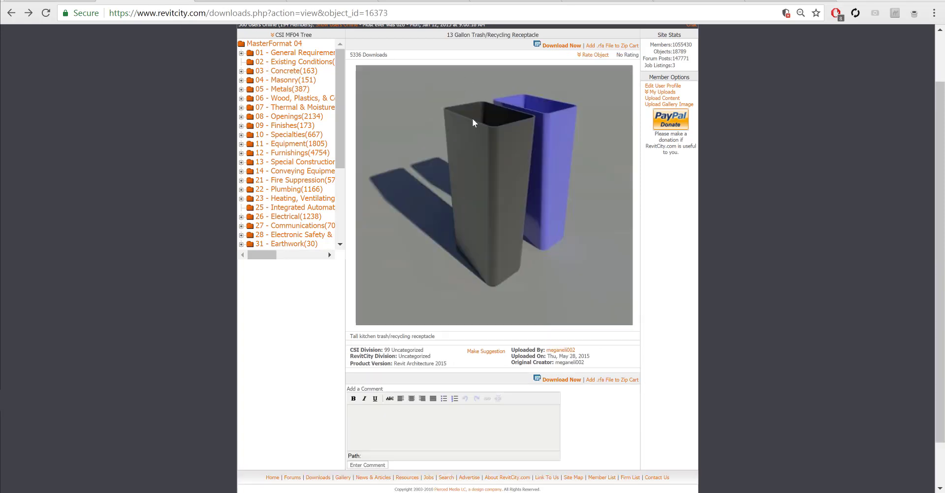
{"action": "left_click", "coordinate": [241, 2]}
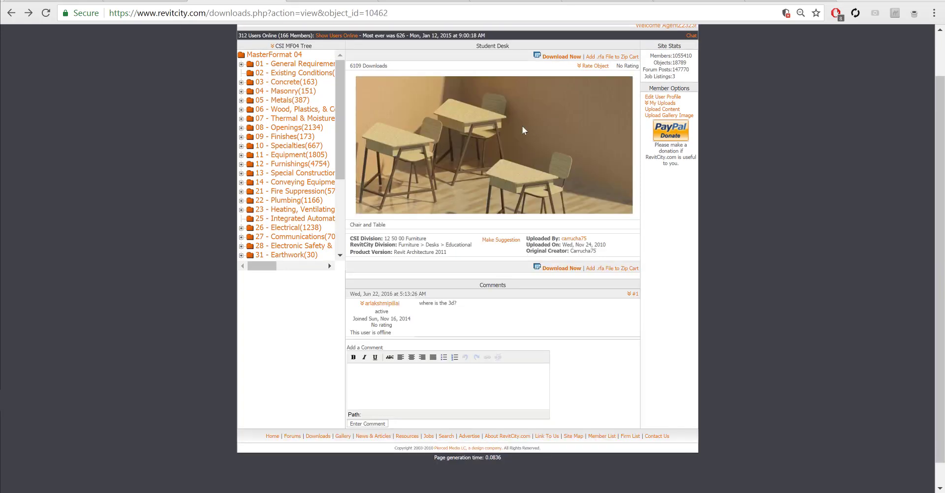
{"action": "left_click", "coordinate": [320, 4]}
{"action": "left_click", "coordinate": [424, 2]}
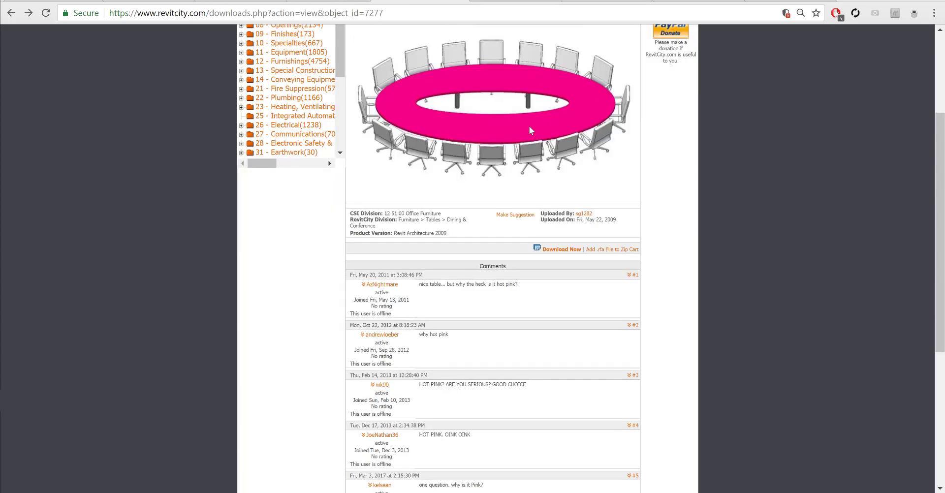
{"action": "scroll", "coordinate": [529, 126], "scroll_direction": "up", "scroll_amount": 3}
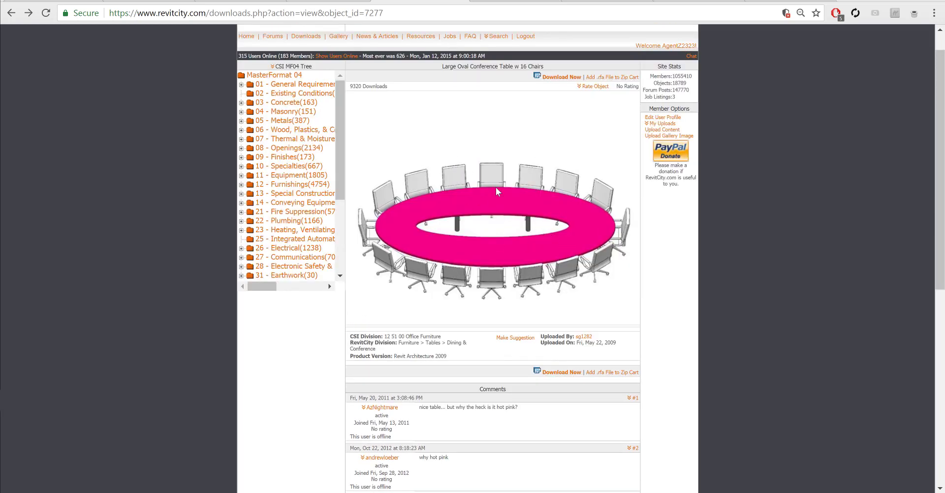
Review the RevitCity pages for the projector pull-down screen, two-bin laser printer and stuva storage with doors.
{"action": "left_click", "coordinate": [494, 2]}
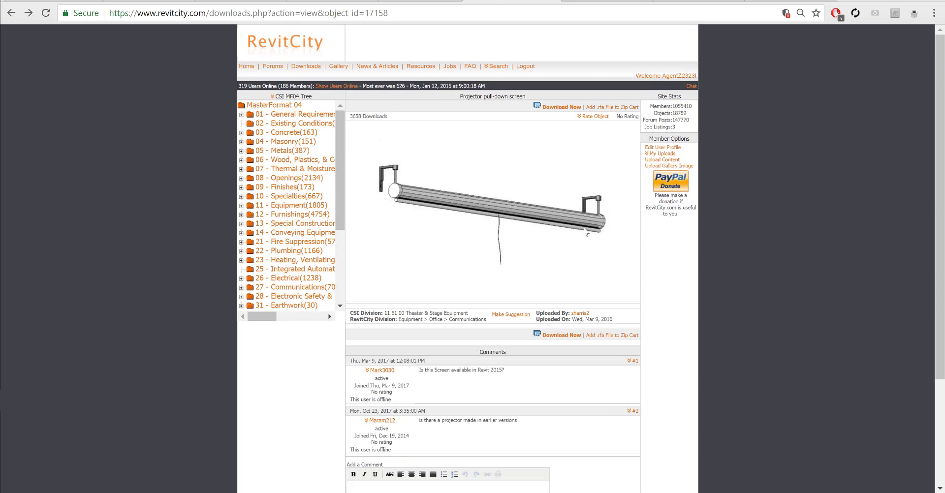
{"action": "left_click", "coordinate": [601, 2]}
{"action": "scroll", "coordinate": [615, 173], "scroll_direction": "up", "scroll_amount": 3}
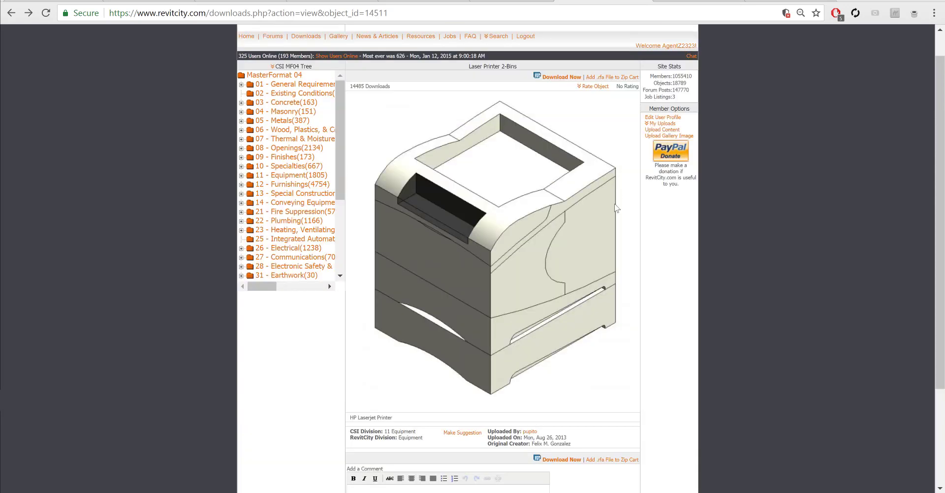
{"action": "left_click", "coordinate": [701, 2]}
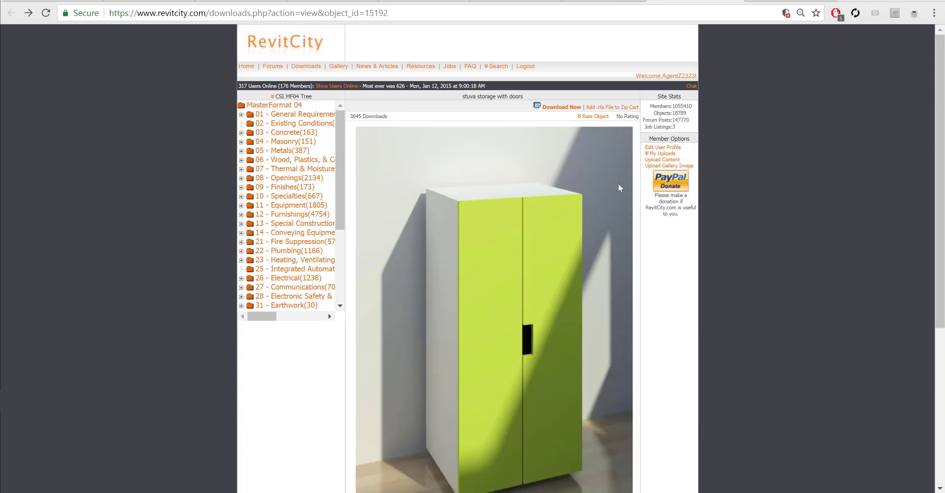
{"action": "scroll", "coordinate": [616, 187], "scroll_direction": "down", "scroll_amount": 3}
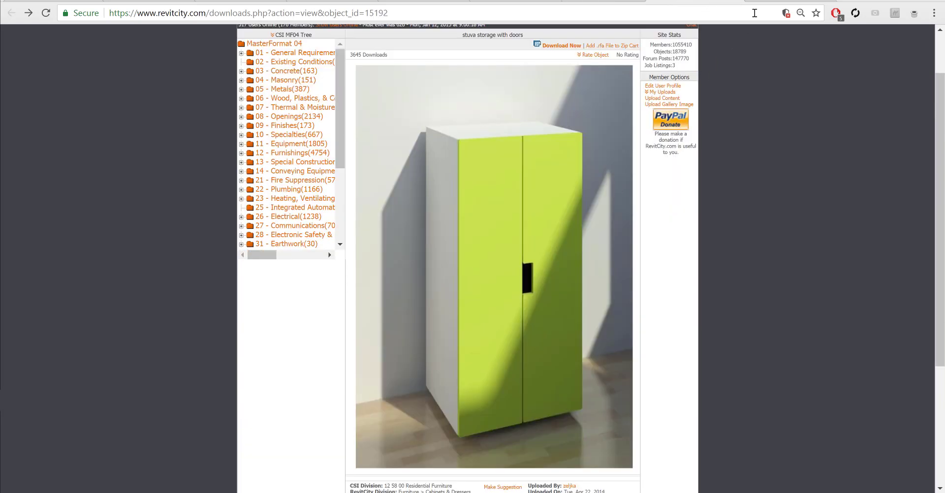
Download the IKEA EFFEKTIV office storage family from its RevitCity page and show the file in its folder.
{"action": "left_click", "coordinate": [778, 3]}
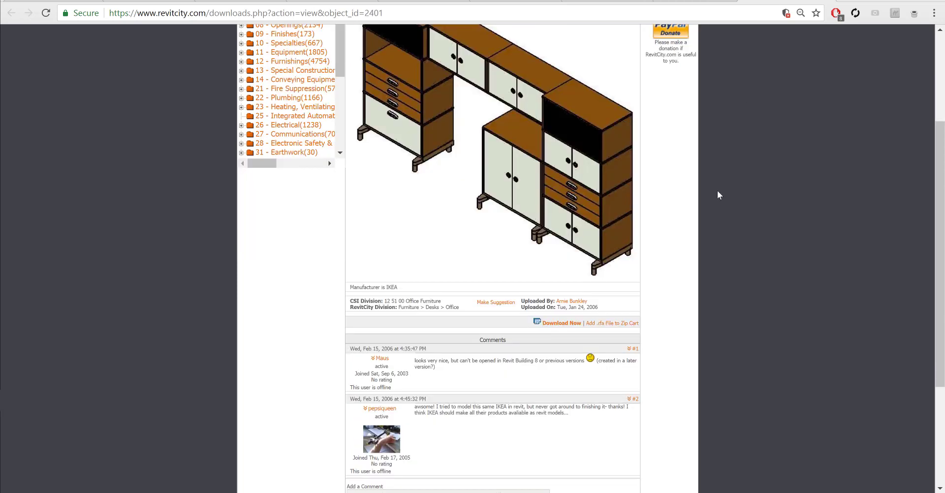
{"action": "scroll", "coordinate": [709, 191], "scroll_direction": "up", "scroll_amount": 1}
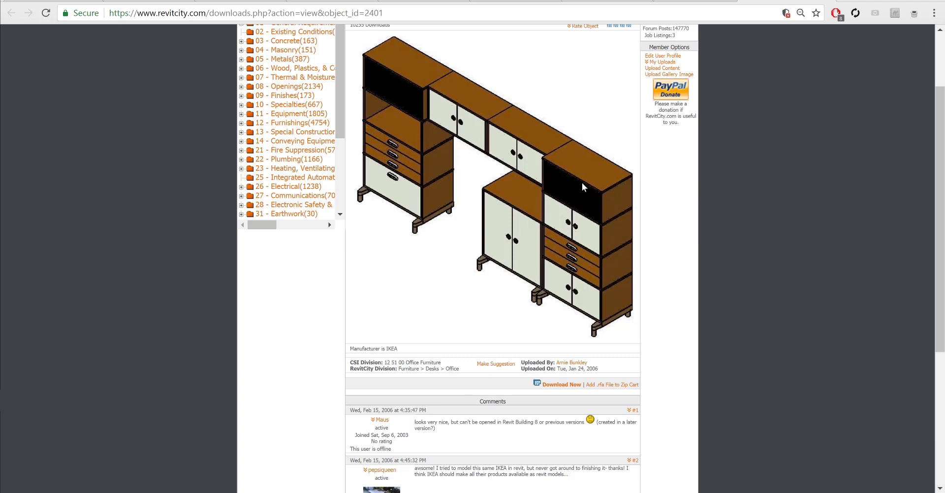
{"action": "left_click", "coordinate": [560, 385]}
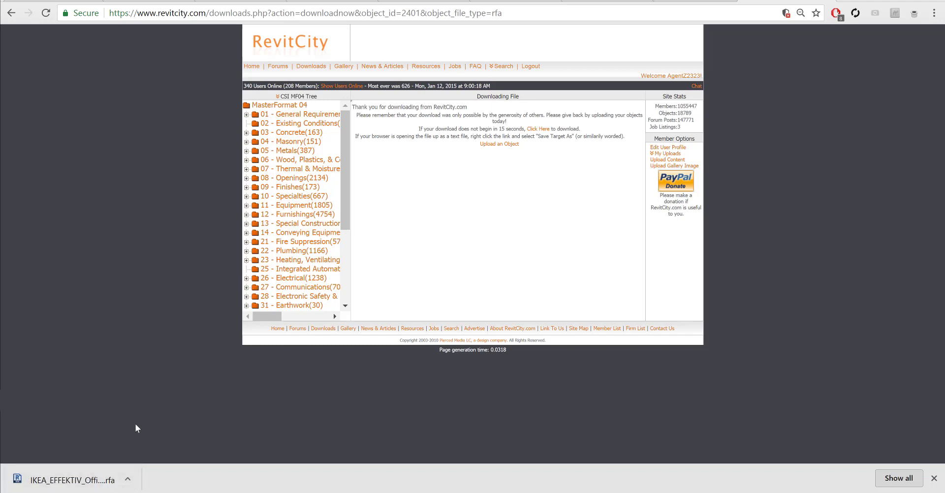
{"action": "left_click", "coordinate": [127, 480]}
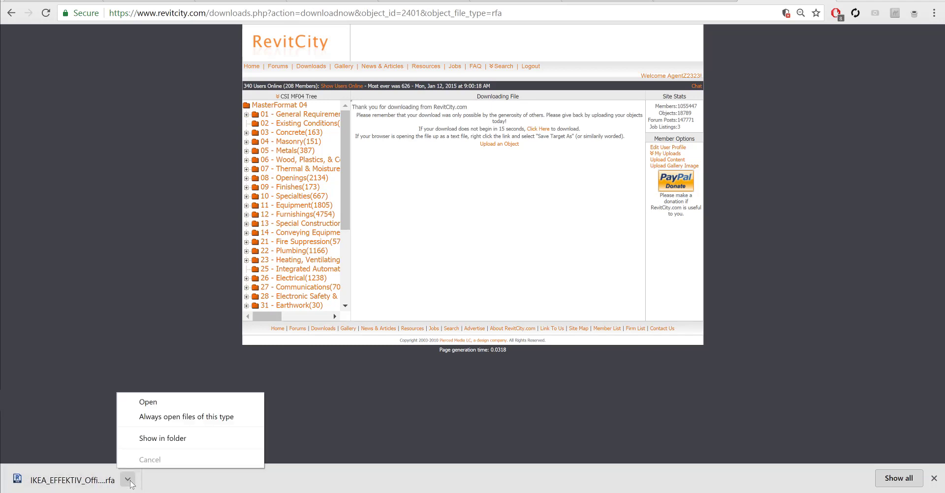
{"action": "left_click", "coordinate": [163, 438]}
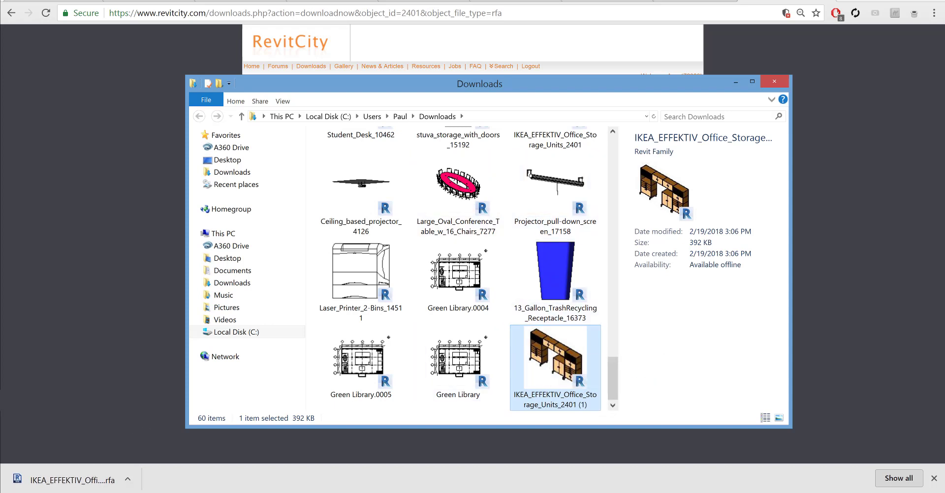
View the collected families in the Revit City Files folder, close both folder windows and return to Revit.
{"action": "mouse_move", "coordinate": [73, 492]}
{"action": "left_click", "coordinate": [72, 470]}
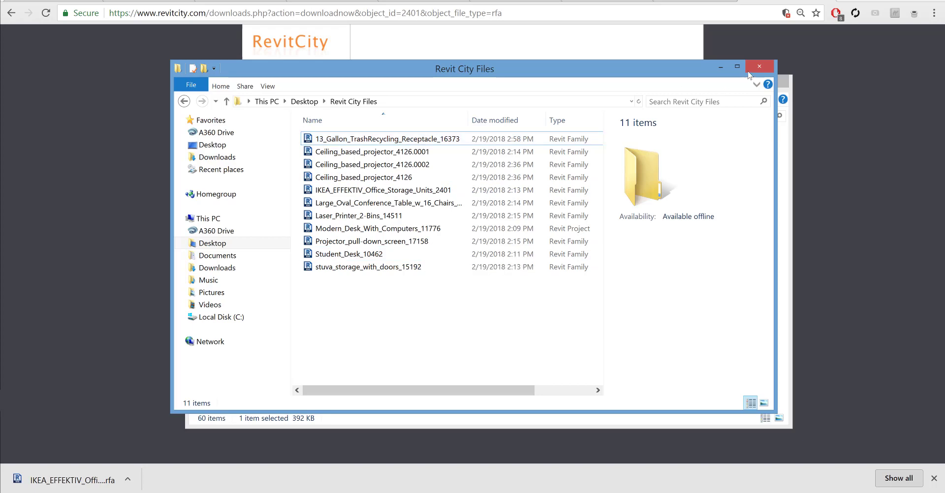
{"action": "left_click", "coordinate": [759, 67]}
{"action": "left_click", "coordinate": [772, 82]}
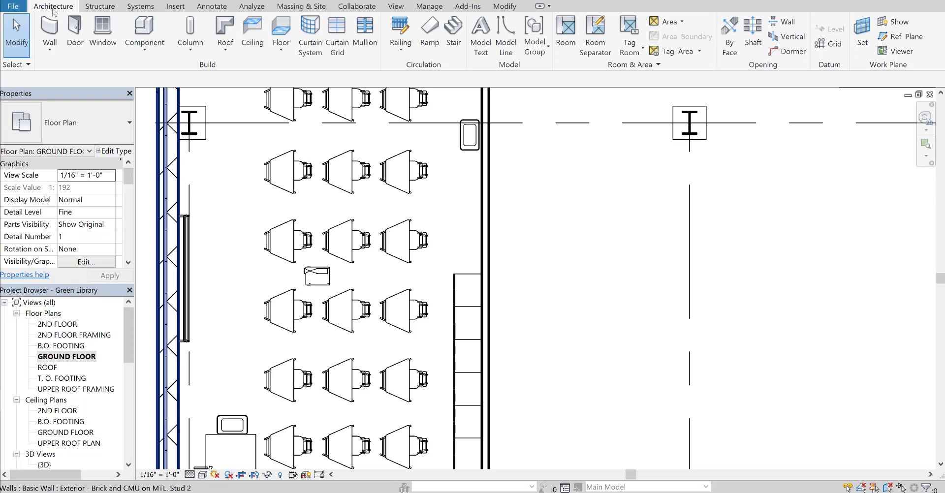
{"action": "left_click", "coordinate": [143, 30]}
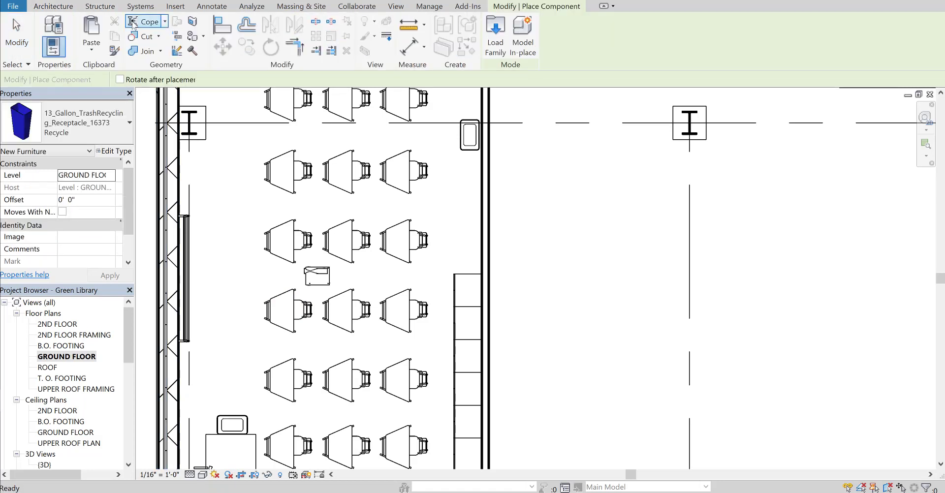
{"action": "left_click", "coordinate": [495, 39]}
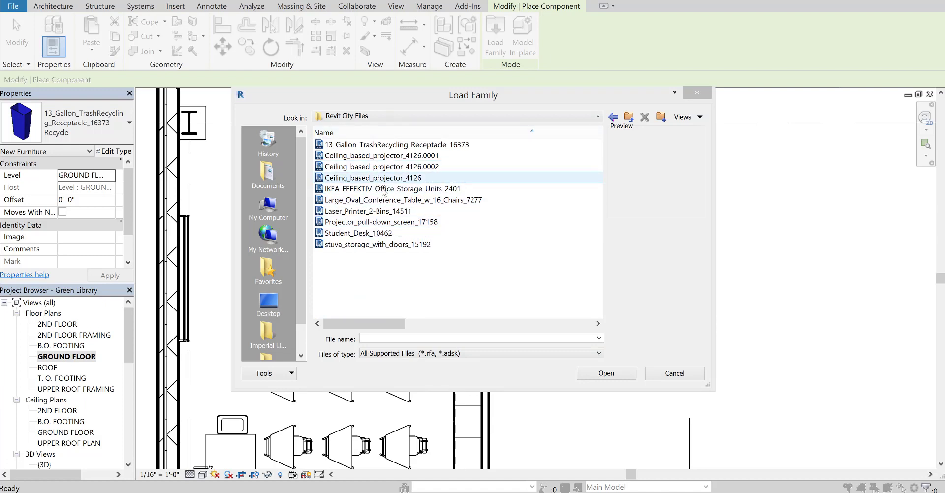
{"action": "left_click_drag", "start_coordinate": [383, 283], "coordinate": [353, 133]}
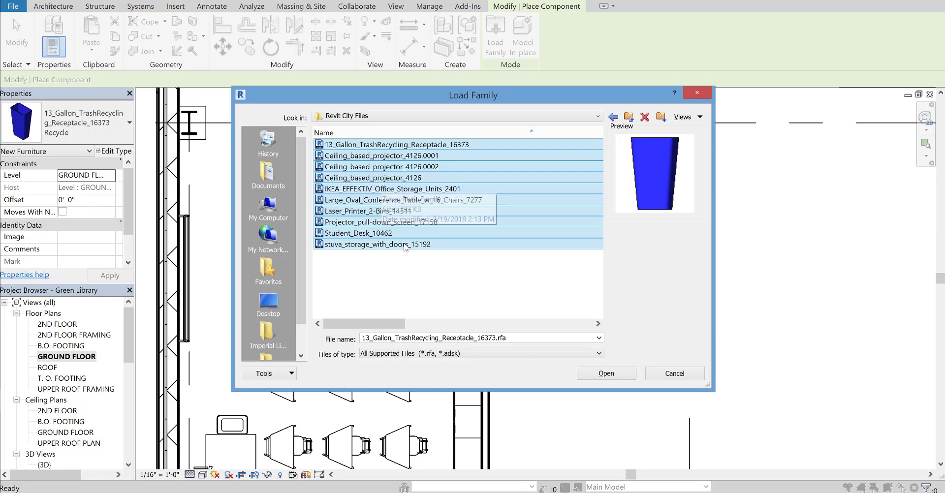
{"action": "left_click", "coordinate": [674, 374]}
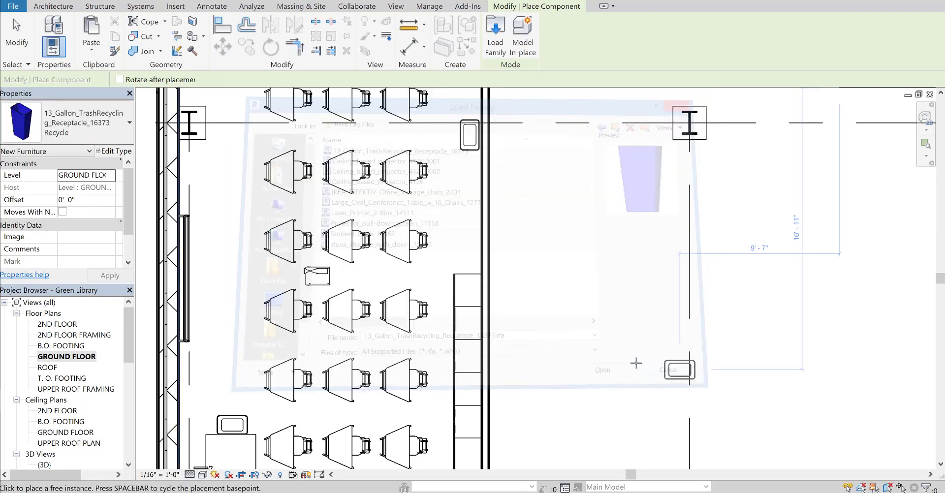
Search the component types for "stuva", choose stuva_storage_with_doors_15192, and leave the command without placing it.
{"action": "left_click", "coordinate": [61, 5]}
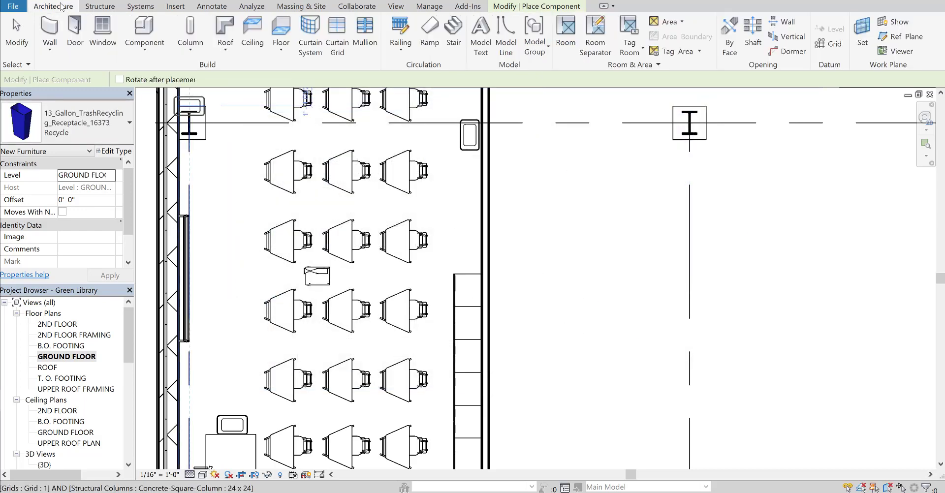
{"action": "left_click", "coordinate": [142, 28]}
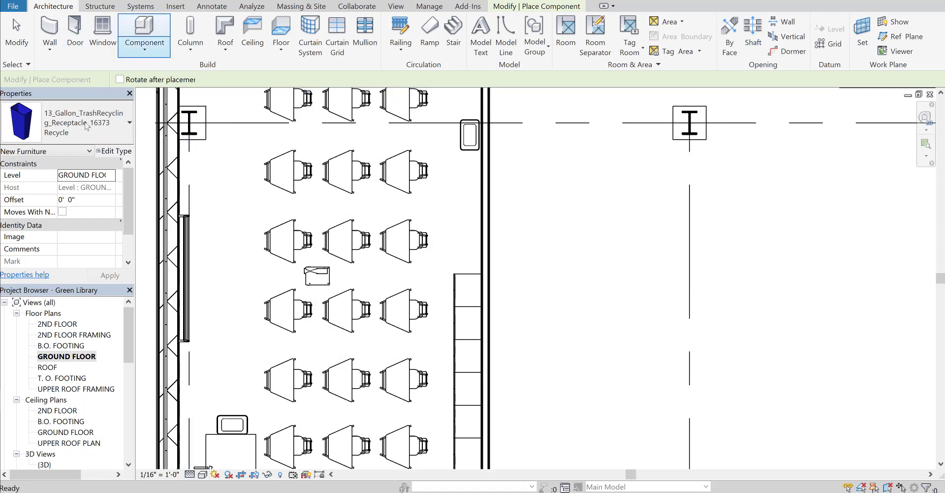
{"action": "left_click", "coordinate": [84, 123]}
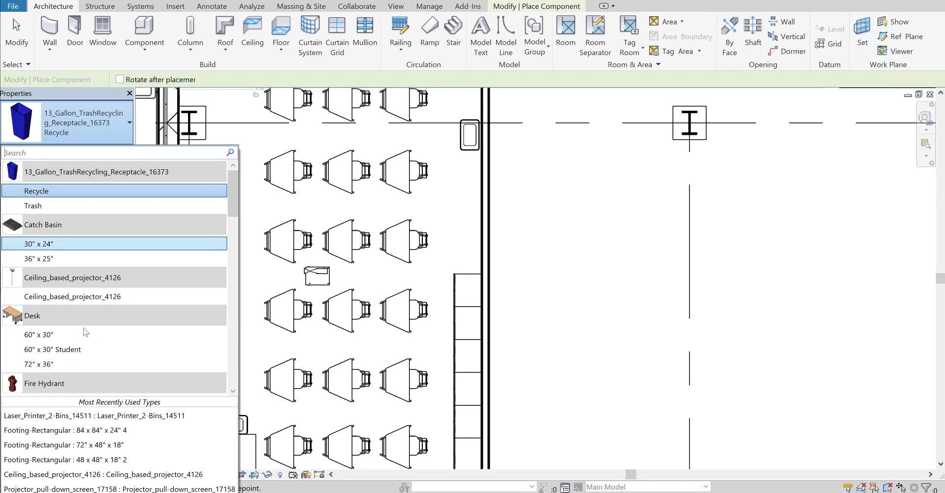
{"action": "scroll", "coordinate": [84, 332], "scroll_direction": "down", "scroll_amount": 2}
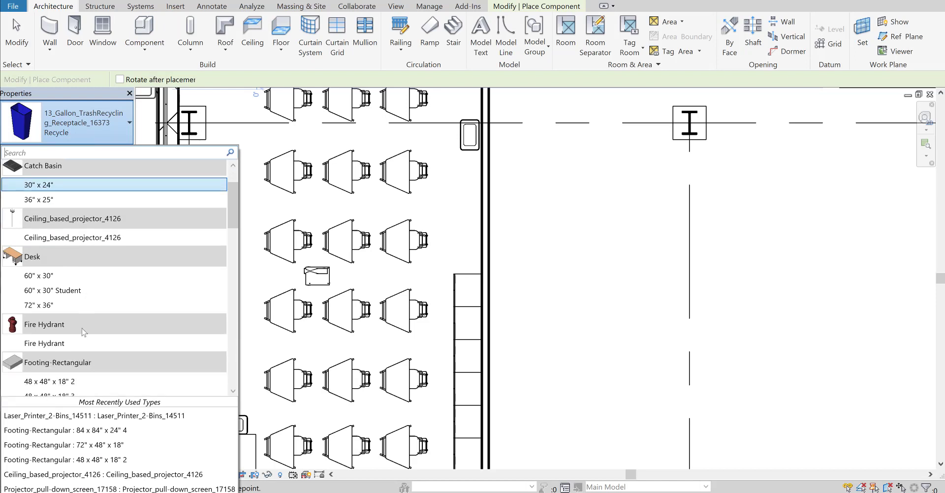
{"action": "mouse_move", "coordinate": [85, 333]}
{"action": "type", "text": "stuva"}
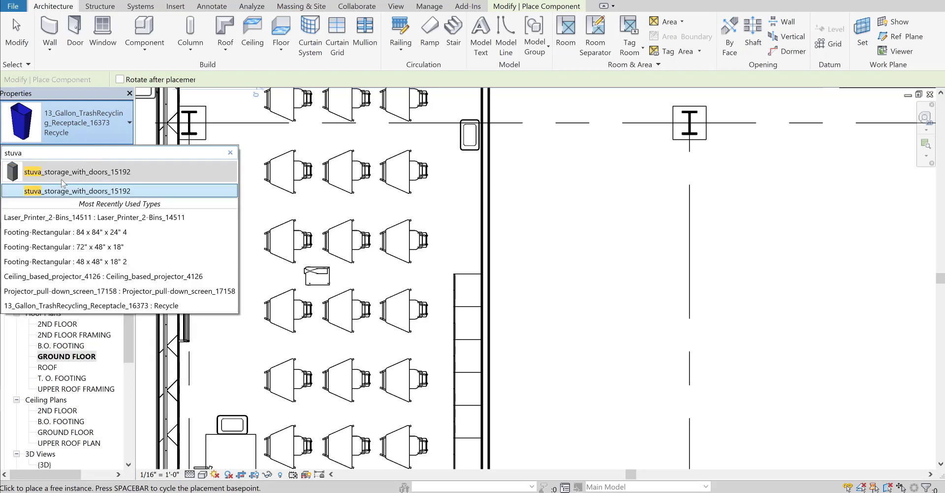
{"action": "left_click", "coordinate": [87, 193]}
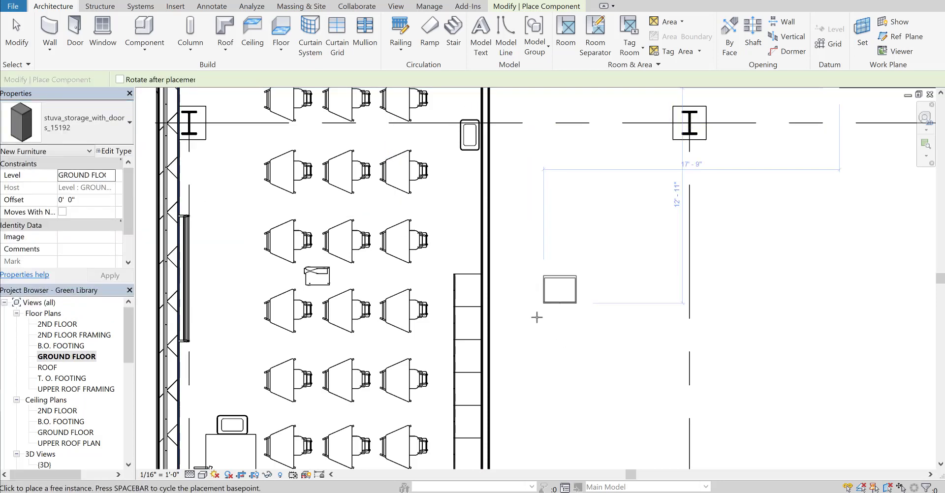
{"action": "key", "text": "Escape"}
{"action": "scroll", "coordinate": [542, 296], "scroll_direction": "down", "scroll_amount": 1}
{"action": "middle_click_drag", "start_coordinate": [541, 297], "coordinate": [551, 271]}
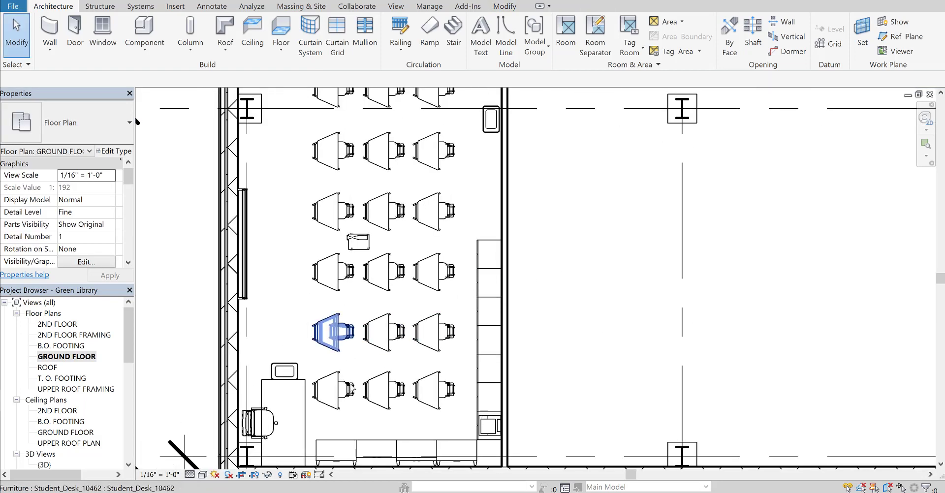
{"action": "scroll", "coordinate": [345, 389], "scroll_direction": "up", "scroll_amount": 1}
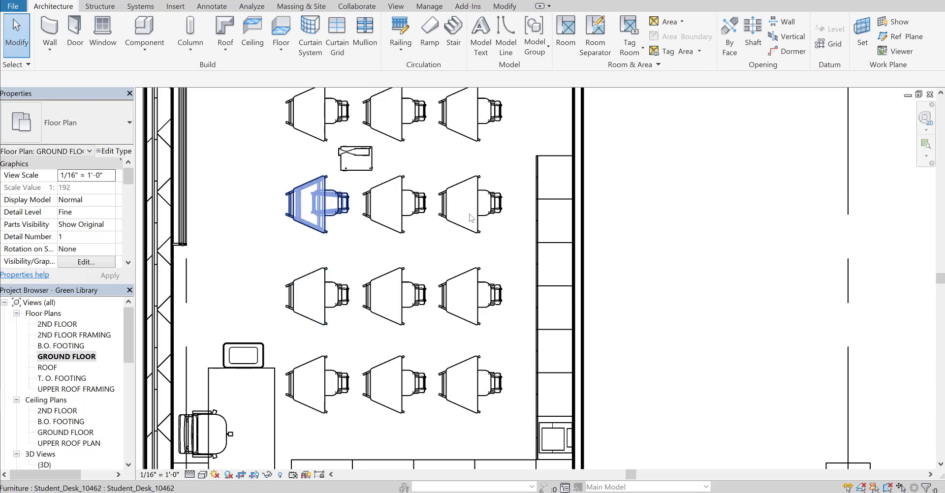
{"action": "scroll", "coordinate": [452, 267], "scroll_direction": "down", "scroll_amount": 1}
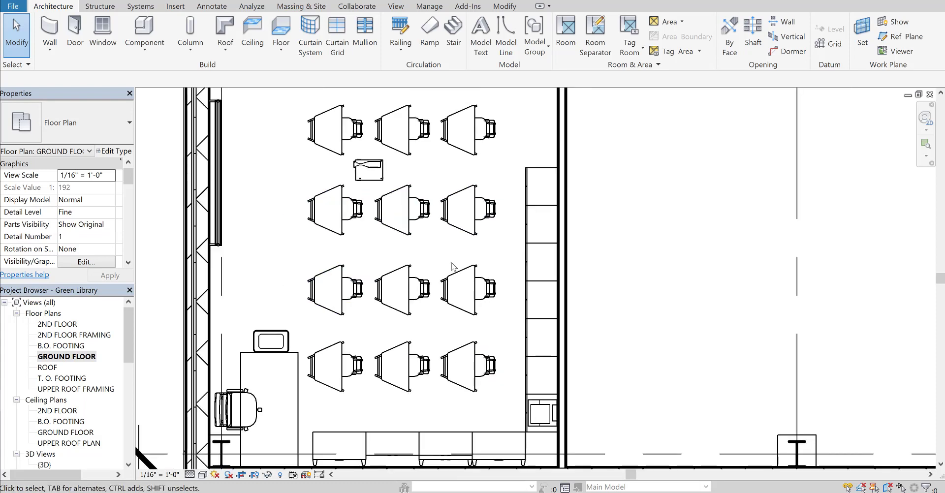
Examine the layout of student desks, storage units and teacher's desk in the ground floor classroom.
{"action": "middle_click_drag", "start_coordinate": [404, 322], "coordinate": [338, 492]}
{"action": "scroll", "coordinate": [378, 370], "scroll_direction": "down", "scroll_amount": 1}
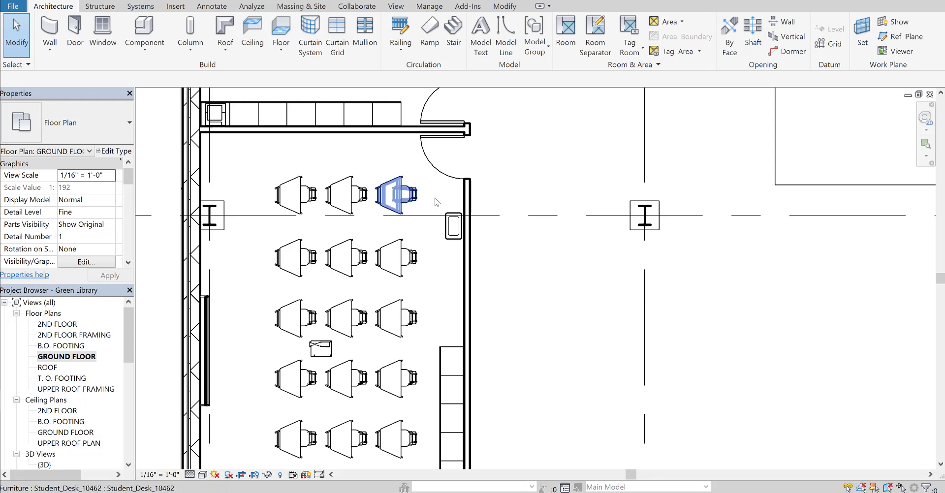
{"action": "middle_click_drag", "start_coordinate": [441, 236], "coordinate": [427, 274]}
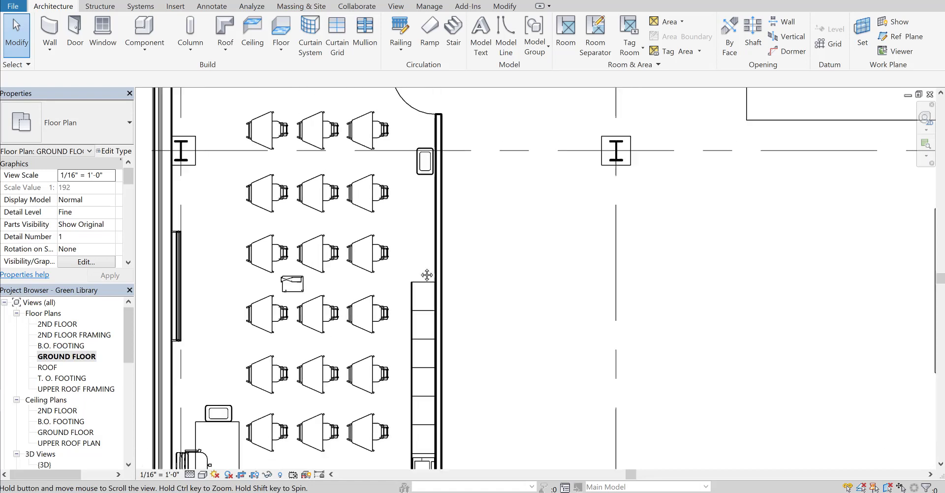
{"action": "middle_click_drag", "start_coordinate": [221, 274], "coordinate": [219, 245]}
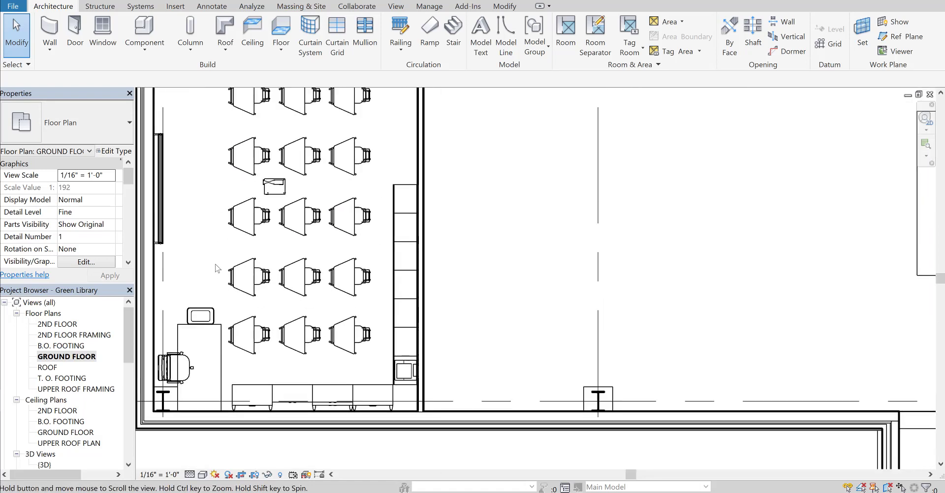
{"action": "scroll", "coordinate": [251, 309], "scroll_direction": "up", "scroll_amount": 3}
{"action": "left_click", "coordinate": [260, 394]}
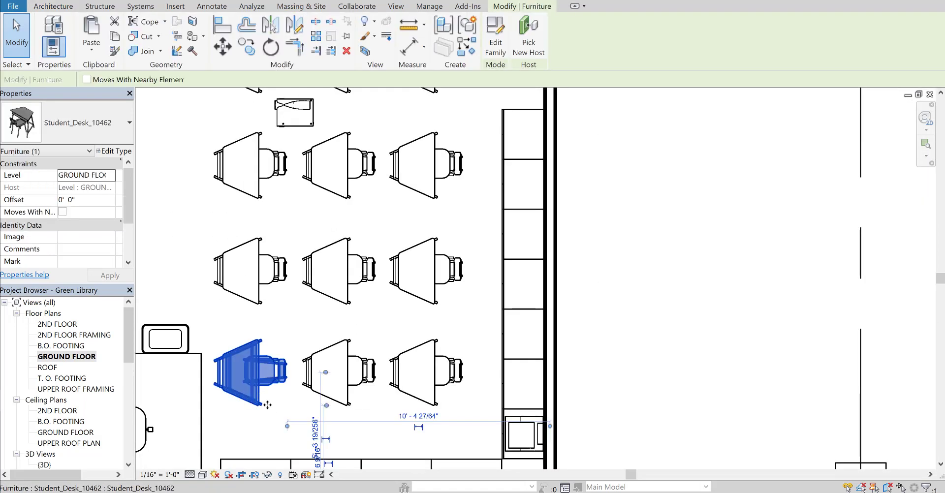
{"action": "scroll", "coordinate": [267, 402], "scroll_direction": "up", "scroll_amount": 2}
{"action": "left_click", "coordinate": [353, 358]}
{"action": "left_click", "coordinate": [291, 298]}
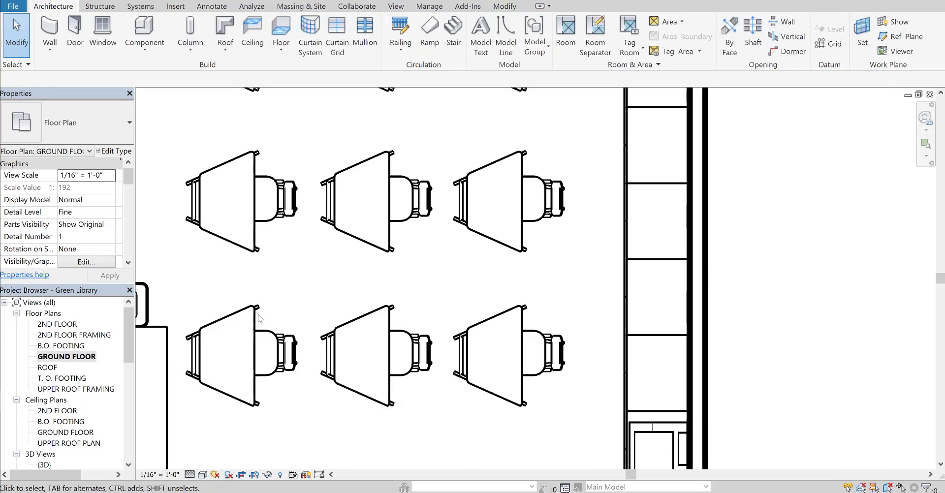
Move the middle student desk of the row nearest the low cabinets upward, out of line with its neighbours.
{"action": "left_click", "coordinate": [254, 340]}
{"action": "left_click", "coordinate": [363, 327]}
{"action": "left_click", "coordinate": [315, 292]}
{"action": "left_click_drag", "start_coordinate": [373, 327], "coordinate": [371, 298]}
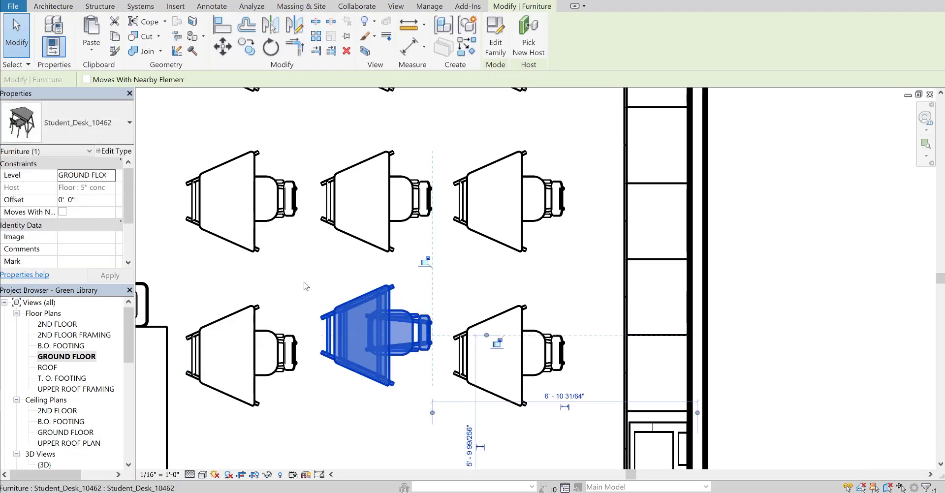
{"action": "left_click", "coordinate": [308, 284]}
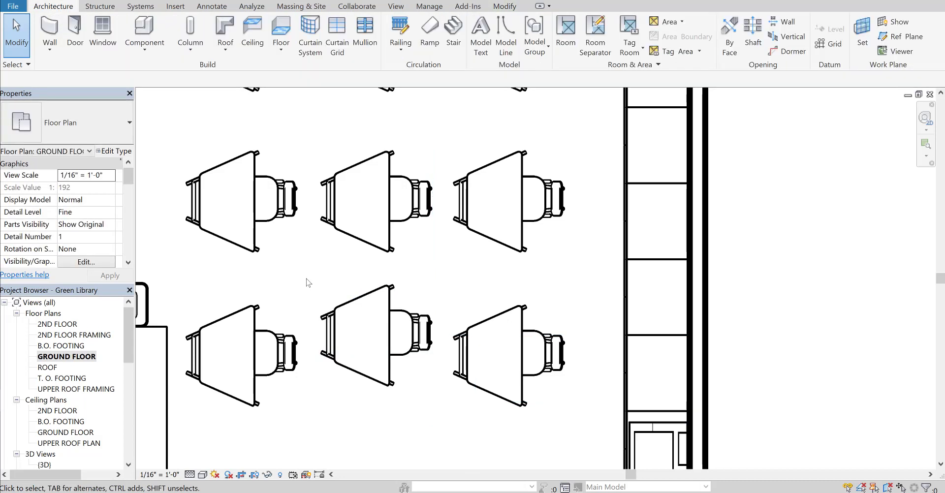
Align the displaced middle student desk with the upper reference of the first desk in its row.
{"action": "left_click", "coordinate": [255, 336]}
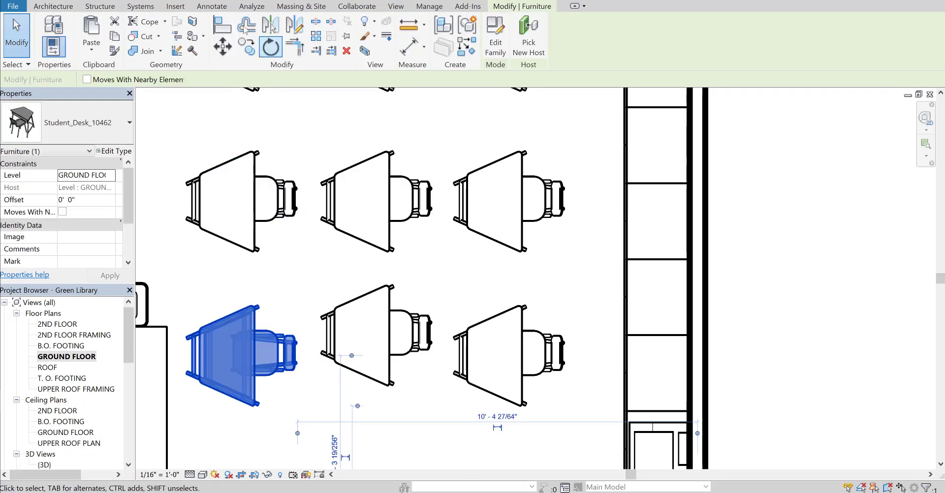
{"action": "left_click", "coordinate": [226, 26]}
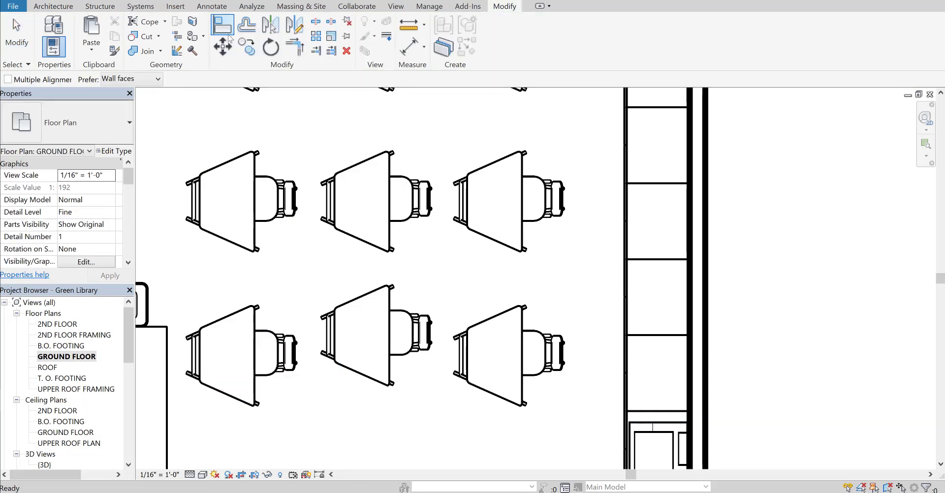
{"action": "left_click", "coordinate": [238, 316]}
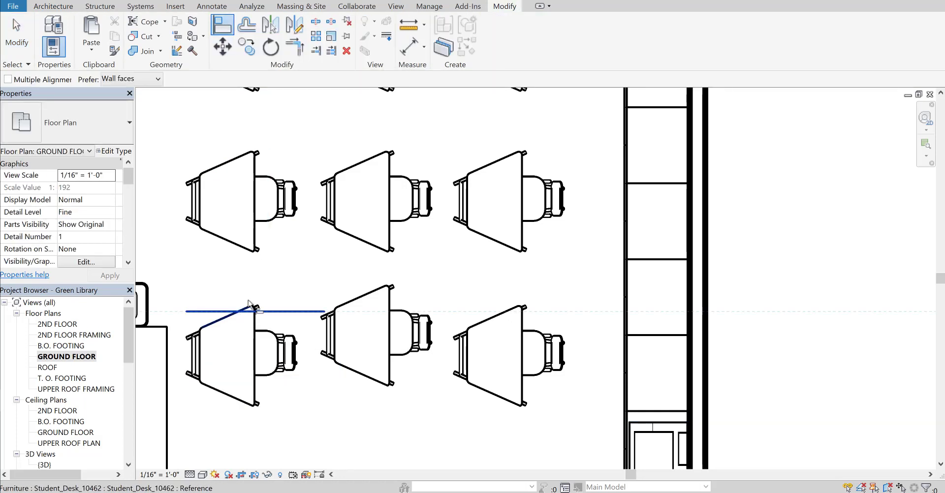
{"action": "left_click", "coordinate": [377, 296]}
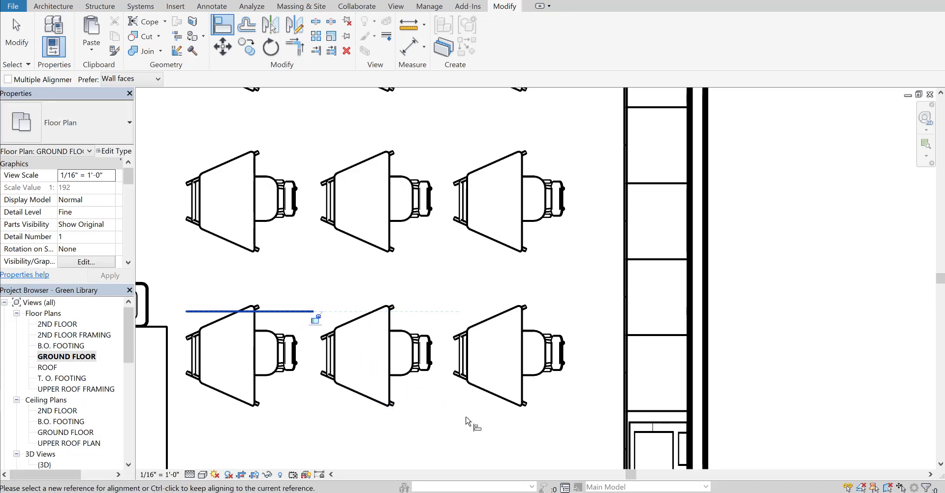
{"action": "key", "text": "Escape"}
{"action": "key", "text": "Escape"}
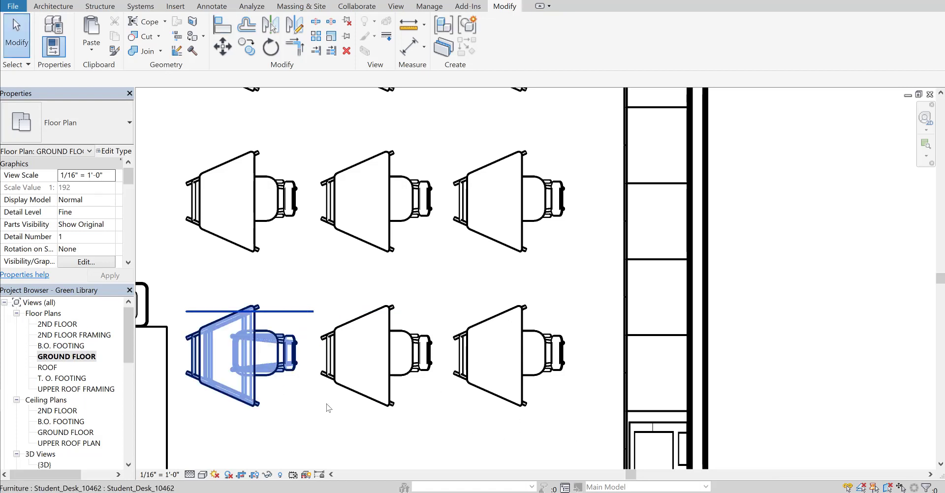
{"action": "left_click_drag", "start_coordinate": [561, 439], "coordinate": [220, 371]}
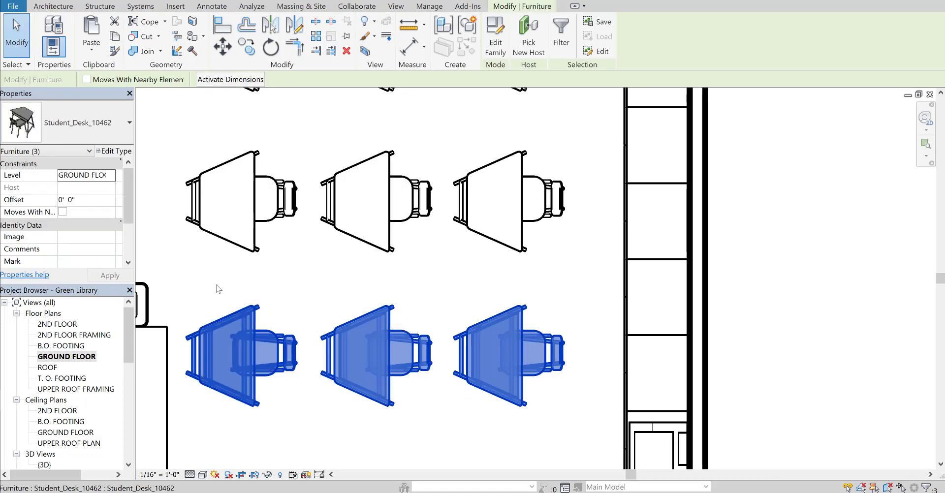
{"action": "left_click", "coordinate": [116, 37]}
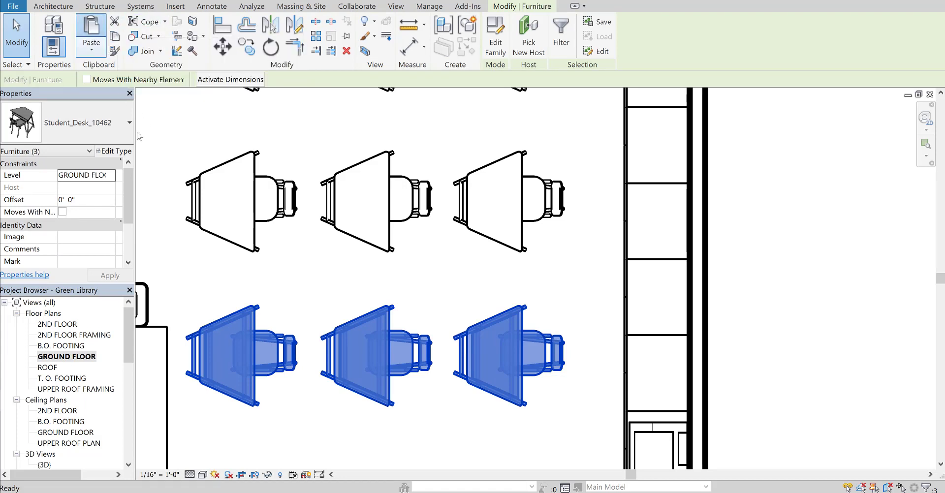
{"action": "key", "text": "ctrl+v"}
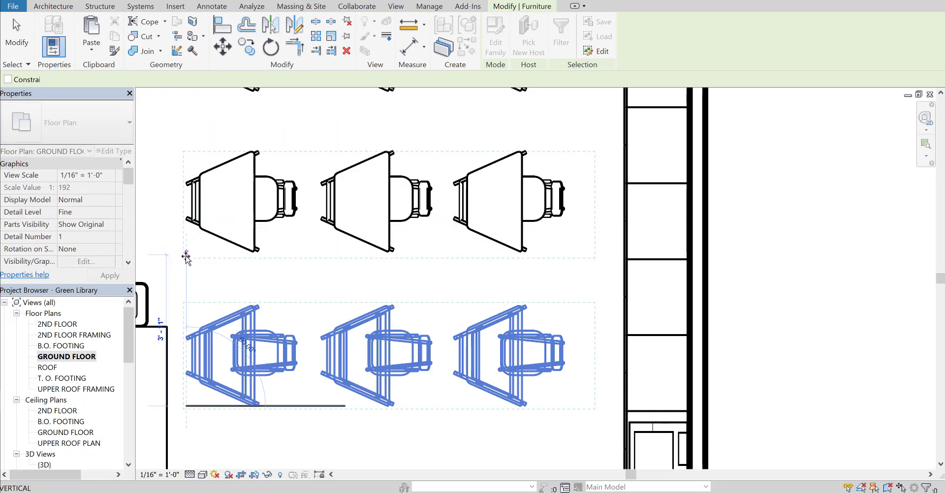
{"action": "left_click", "coordinate": [186, 259]}
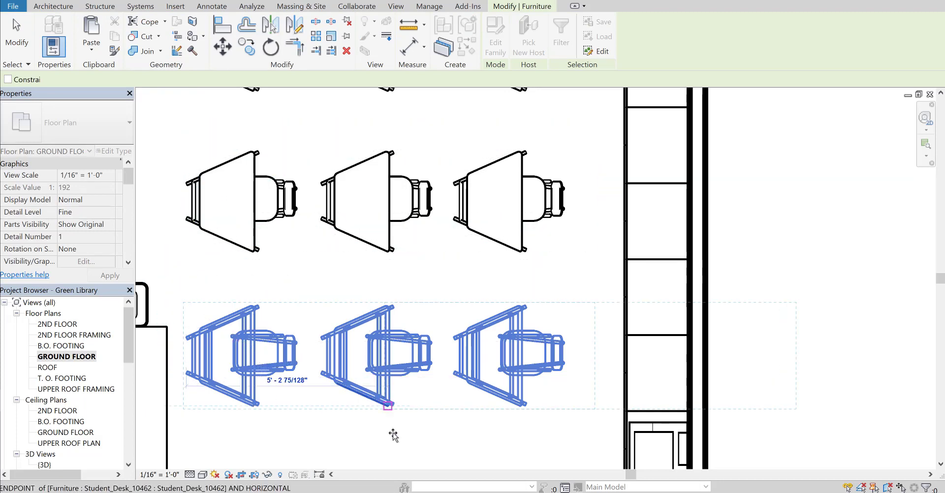
{"action": "left_click", "coordinate": [421, 455]}
Nudge the third stuva storage unit from the printer end upward, away from the unit below it.
{"action": "middle_click_drag", "start_coordinate": [421, 455], "coordinate": [370, 217]}
{"action": "scroll", "coordinate": [340, 287], "scroll_direction": "up", "scroll_amount": 1}
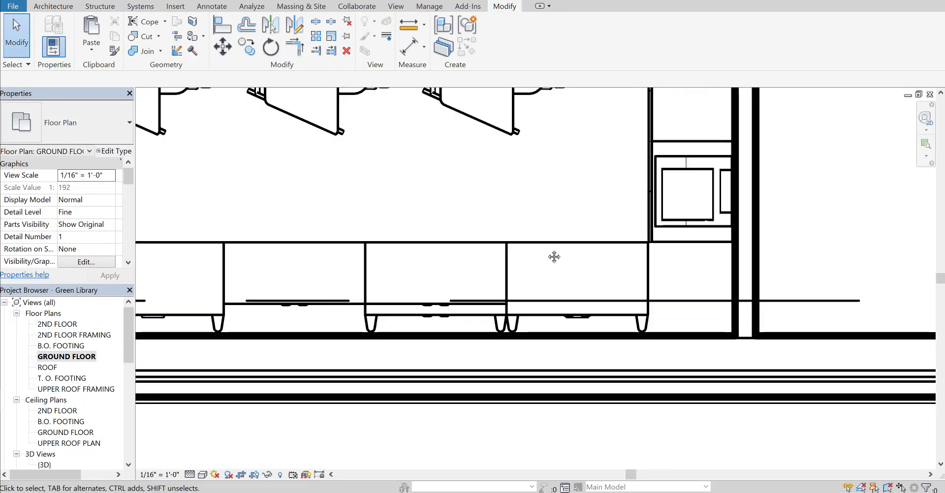
{"action": "middle_click_drag", "start_coordinate": [554, 257], "coordinate": [268, 492]}
{"action": "scroll", "coordinate": [407, 248], "scroll_direction": "up", "scroll_amount": 2}
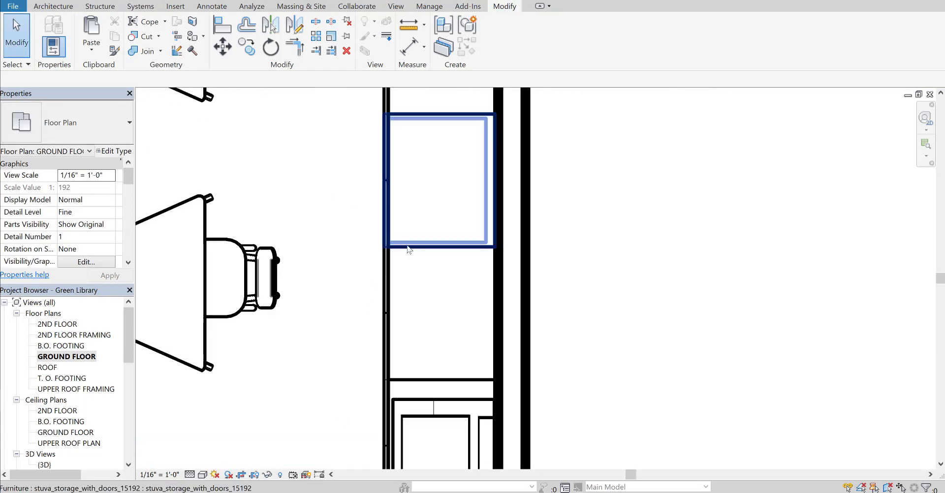
{"action": "left_click", "coordinate": [407, 245]}
{"action": "key", "text": "Up"}
{"action": "key", "text": "Up"}
{"action": "key", "text": "Up"}
{"action": "key", "text": "Up"}
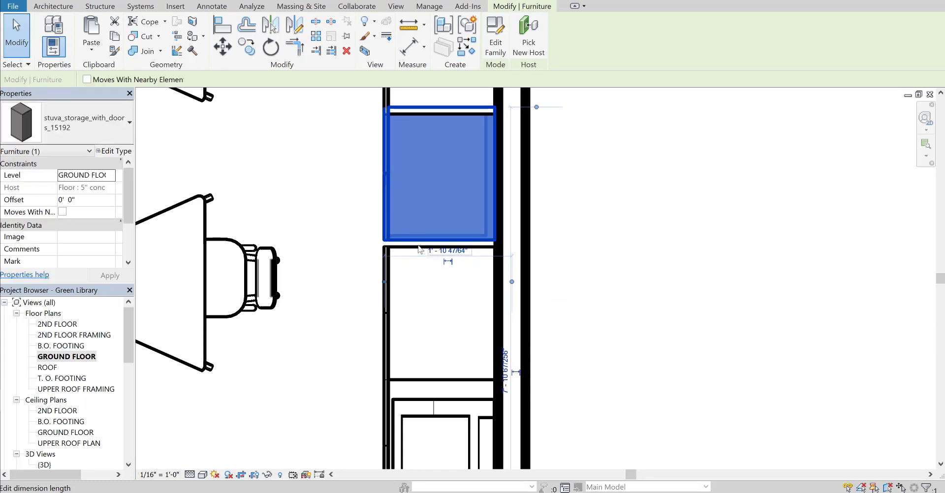
Align the nudged stuva storage unit's lower edge flush with the upper edge of the unit below it.
{"action": "scroll", "coordinate": [387, 253], "scroll_direction": "up", "scroll_amount": 1}
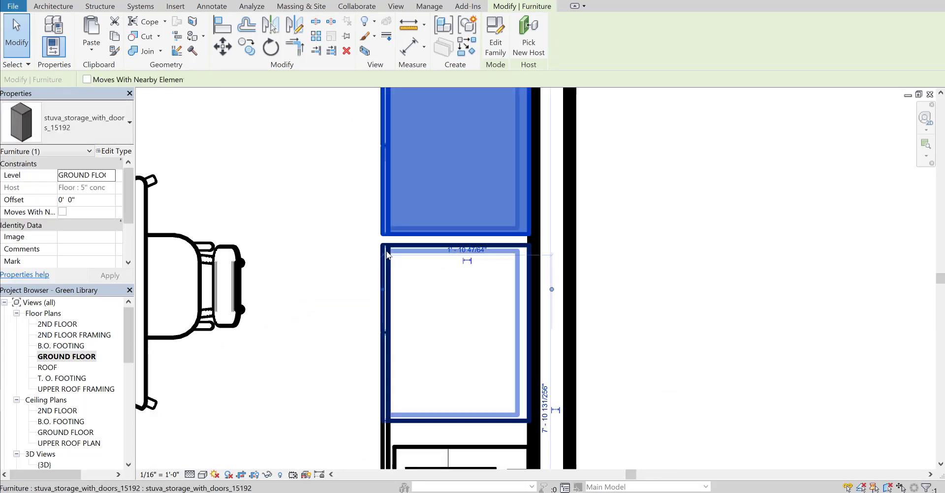
{"action": "left_click", "coordinate": [387, 254]}
{"action": "key", "text": "a"}
{"action": "key", "text": "l"}
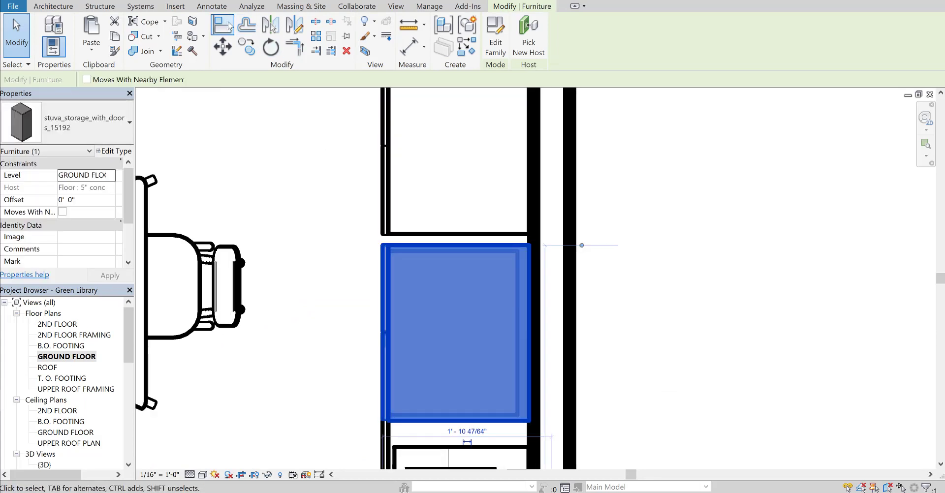
{"action": "left_click", "coordinate": [417, 235]}
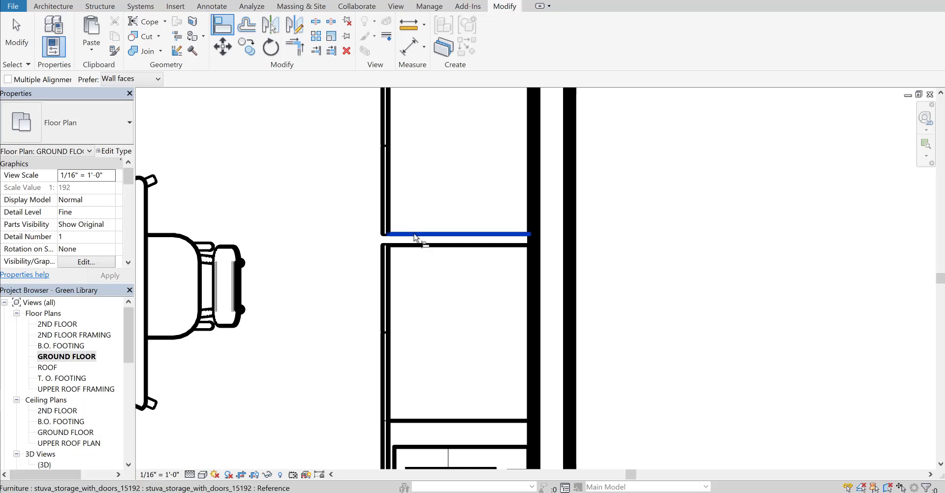
{"action": "left_click", "coordinate": [415, 242]}
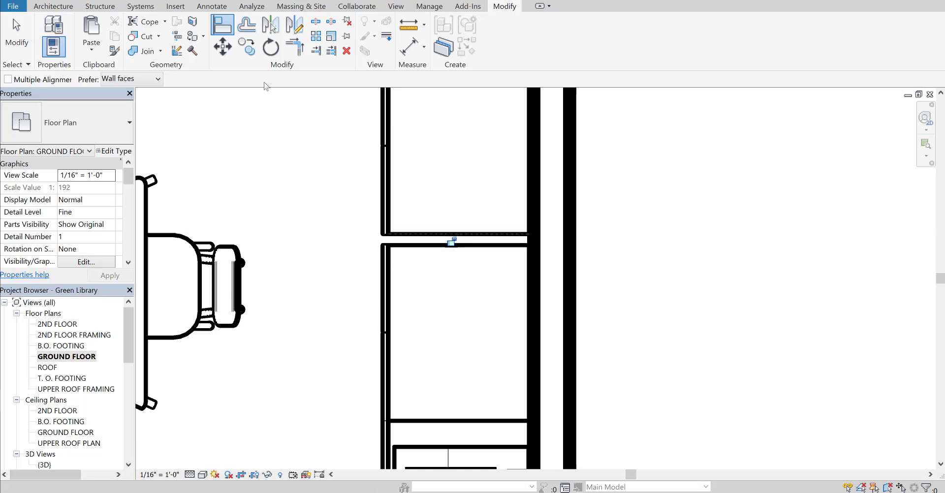
{"action": "key", "text": "Escape"}
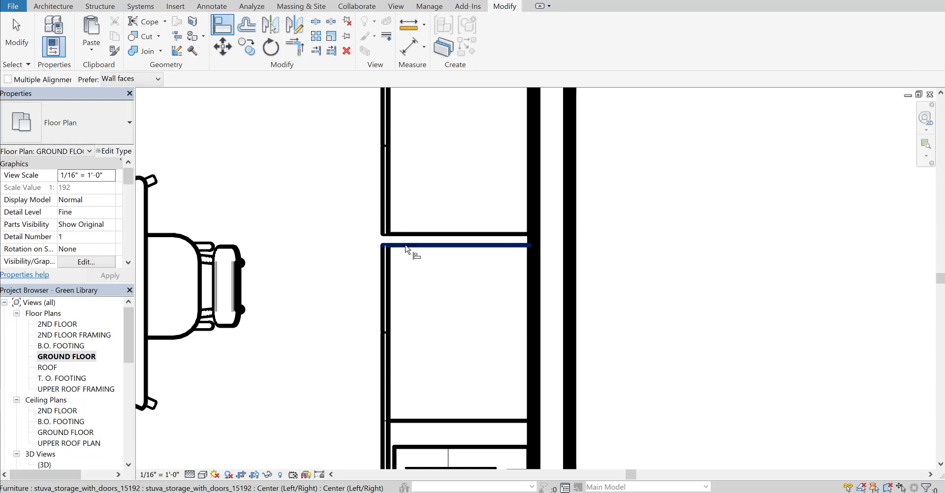
{"action": "left_click", "coordinate": [405, 245]}
{"action": "left_click", "coordinate": [406, 234]}
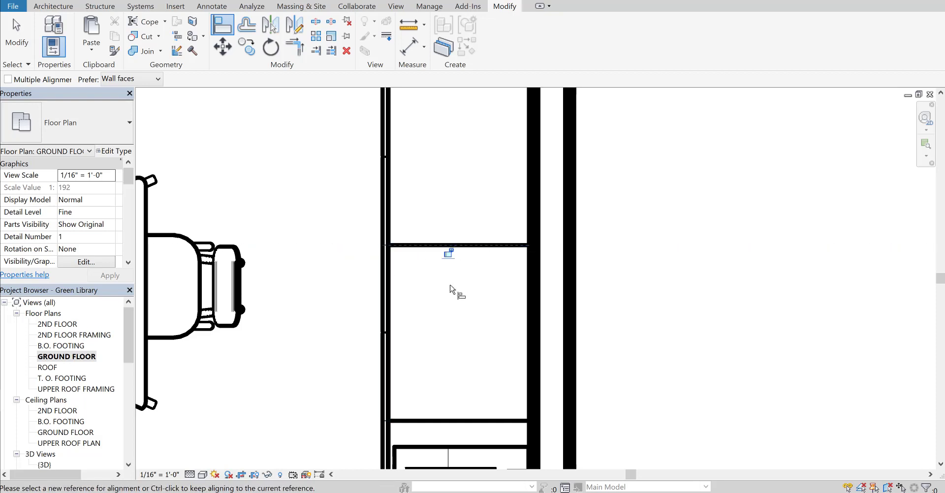
Leave the Align command and check the level and offset of the stuva storage unit under the laser printer.
{"action": "scroll", "coordinate": [429, 260], "scroll_direction": "down", "scroll_amount": 5}
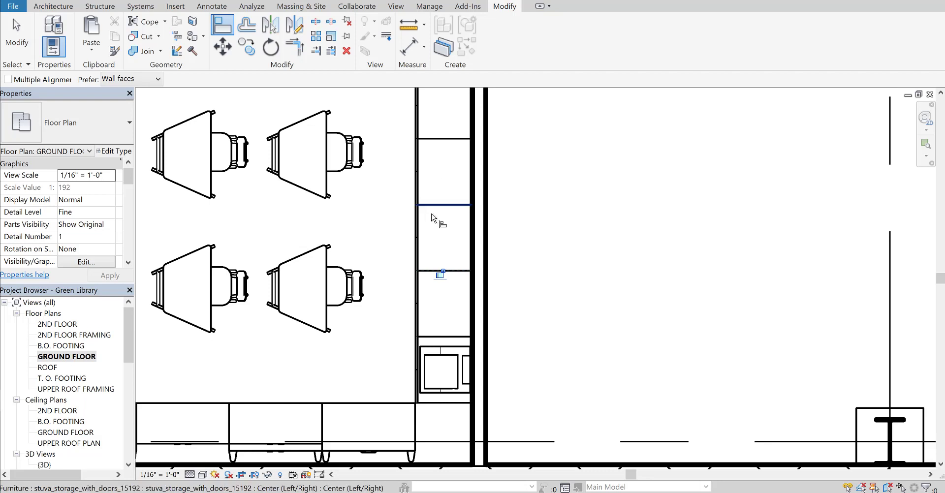
{"action": "middle_click_drag", "start_coordinate": [438, 266], "coordinate": [506, 217]}
{"action": "middle_click_drag", "start_coordinate": [570, 283], "coordinate": [707, 231]}
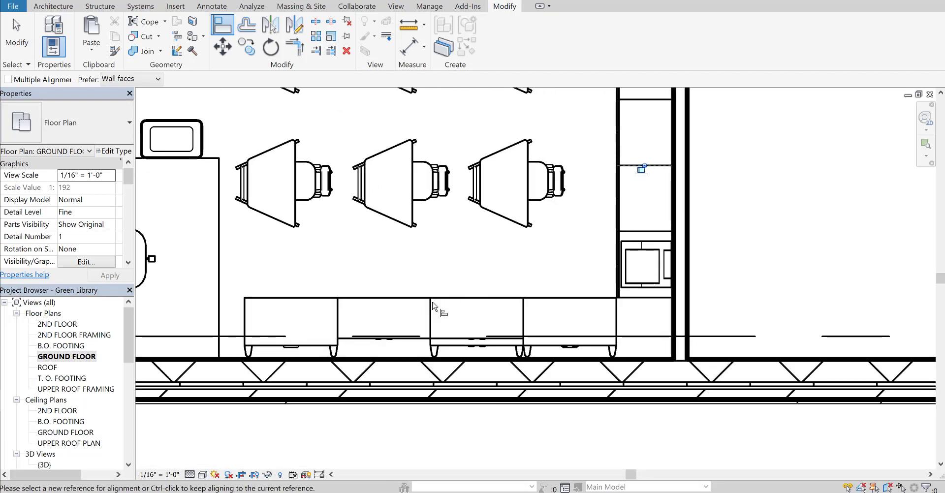
{"action": "middle_click_drag", "start_coordinate": [403, 293], "coordinate": [371, 289]}
{"action": "scroll", "coordinate": [621, 265], "scroll_direction": "up", "scroll_amount": 5}
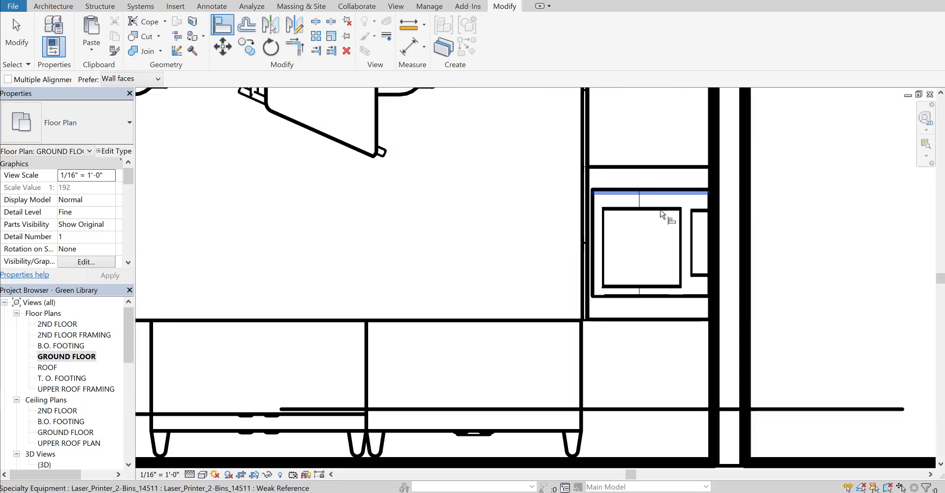
{"action": "scroll", "coordinate": [651, 212], "scroll_direction": "up", "scroll_amount": 1}
{"action": "key", "text": "Escape"}
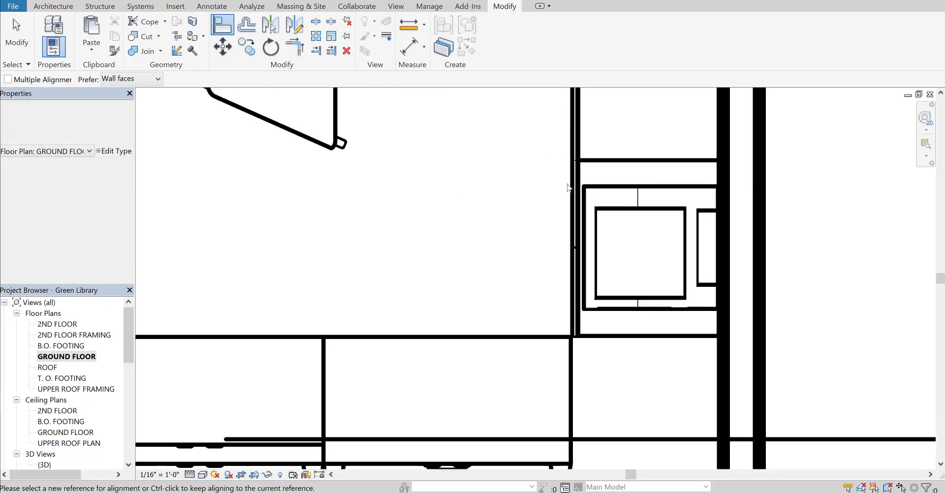
{"action": "left_click", "coordinate": [576, 181]}
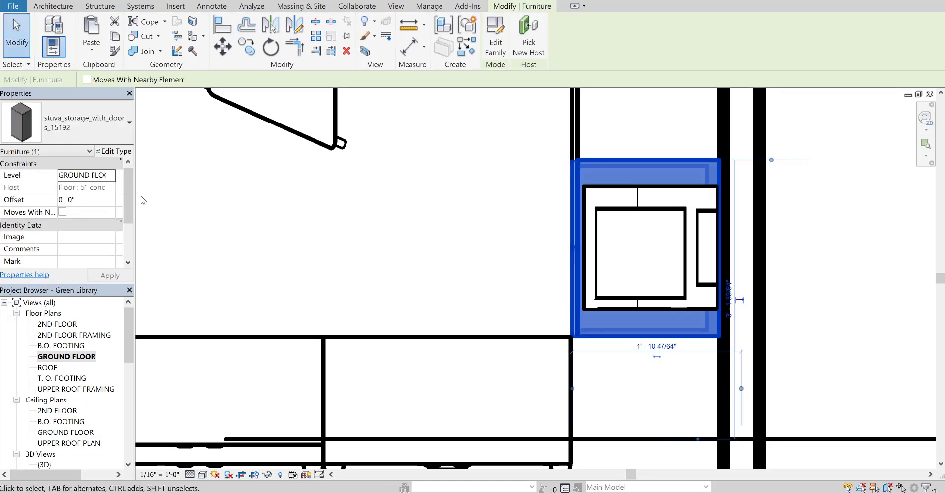
{"action": "scroll", "coordinate": [132, 190], "scroll_direction": "down", "scroll_amount": 3}
{"action": "scroll", "coordinate": [125, 180], "scroll_direction": "up", "scroll_amount": 3}
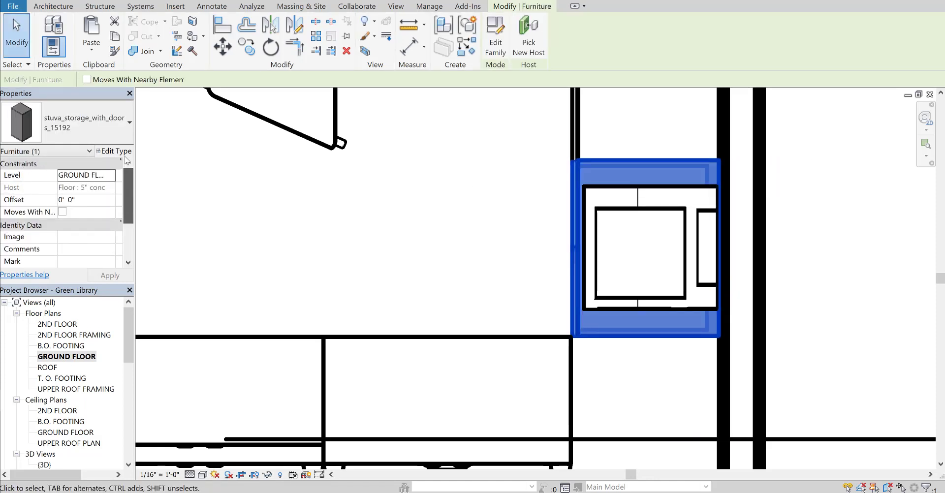
Check the laser printer's level offset and look over the surrounding classroom furniture.
{"action": "left_click", "coordinate": [418, 250]}
{"action": "left_click", "coordinate": [598, 200]}
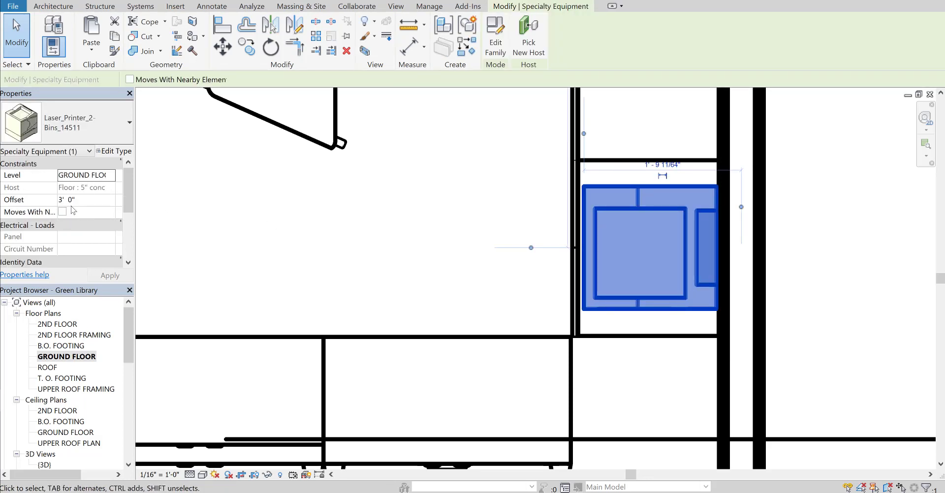
{"action": "scroll", "coordinate": [310, 269], "scroll_direction": "down", "scroll_amount": 5}
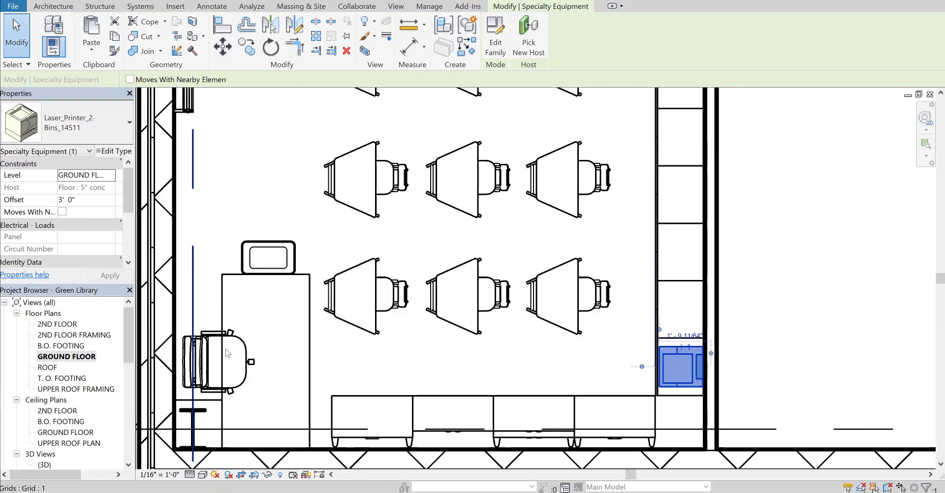
{"action": "scroll", "coordinate": [350, 259], "scroll_direction": "down", "scroll_amount": 2}
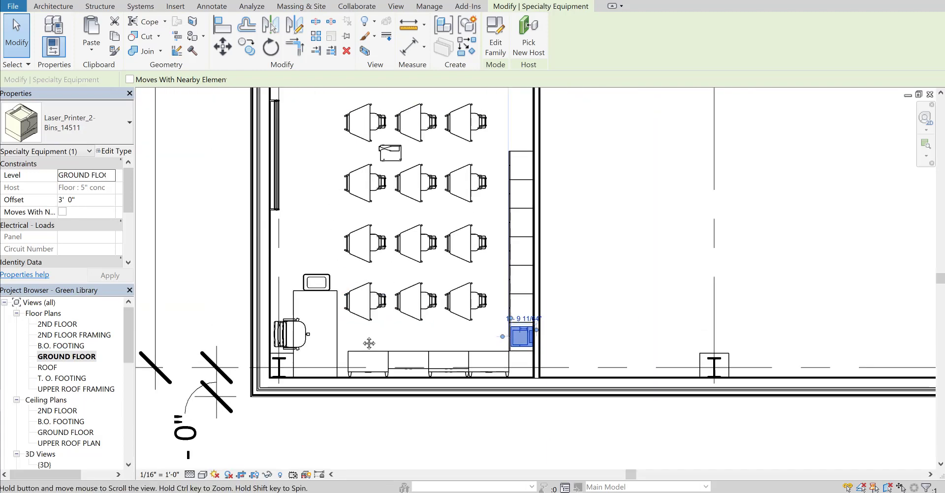
{"action": "scroll", "coordinate": [296, 251], "scroll_direction": "up", "scroll_amount": 4}
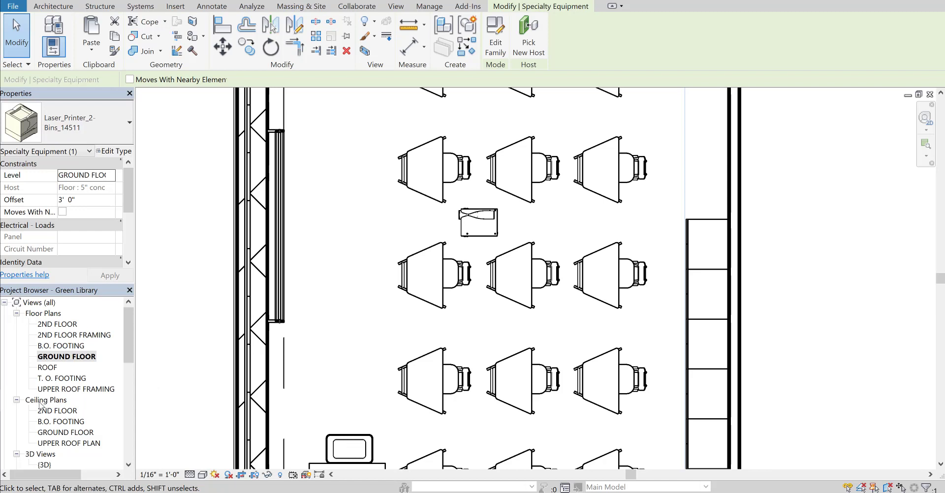
Open the GROUND FLOOR ceiling plan and look over the ceilings in the classroom and neighbouring rooms.
{"action": "double_click", "coordinate": [69, 433]}
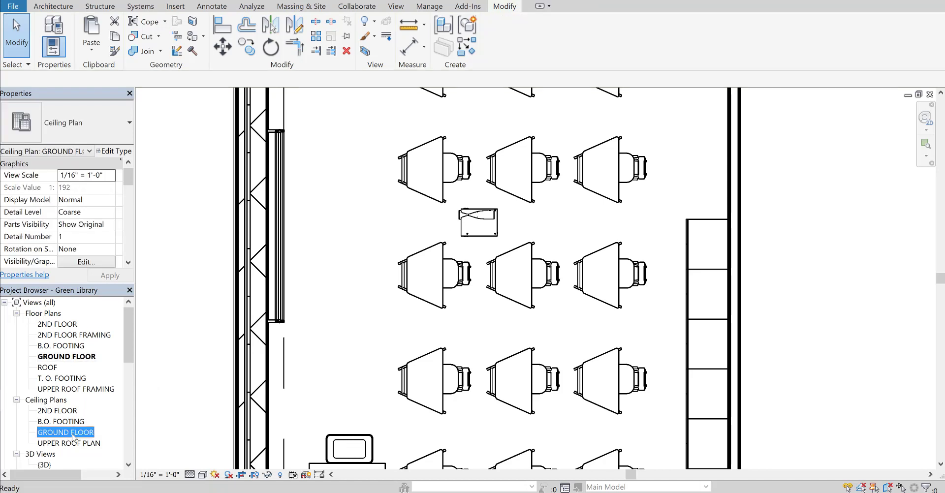
{"action": "middle_click_drag", "start_coordinate": [235, 386], "coordinate": [211, 348]}
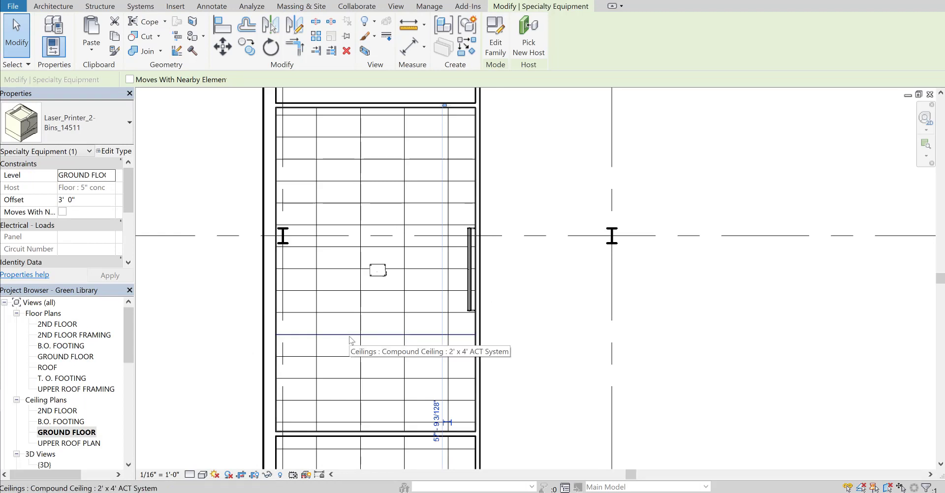
{"action": "scroll", "coordinate": [327, 369], "scroll_direction": "down", "scroll_amount": 4}
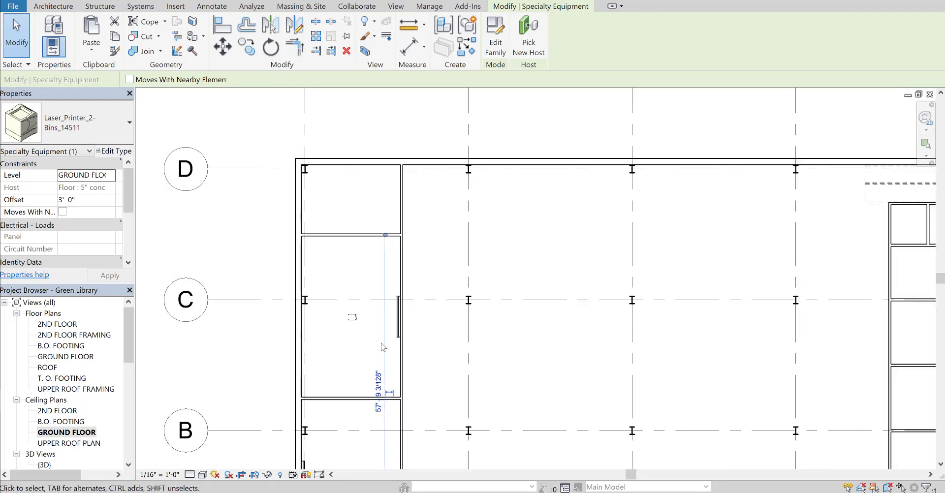
{"action": "middle_click_drag", "start_coordinate": [403, 303], "coordinate": [387, 248]}
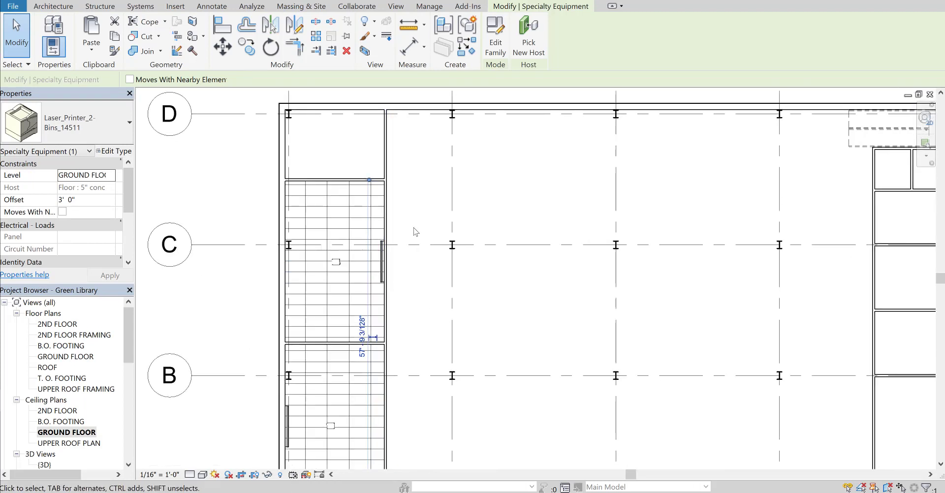
Place an automatic 2' x 4' ACT System ceiling at an 8' 0" height offset in the corner room near grid D.
{"action": "left_click", "coordinate": [44, 6]}
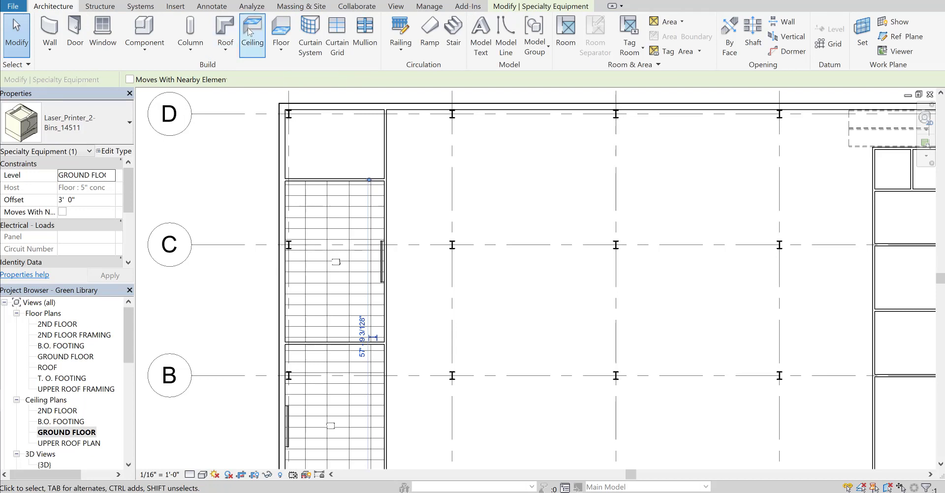
{"action": "left_click", "coordinate": [247, 52]}
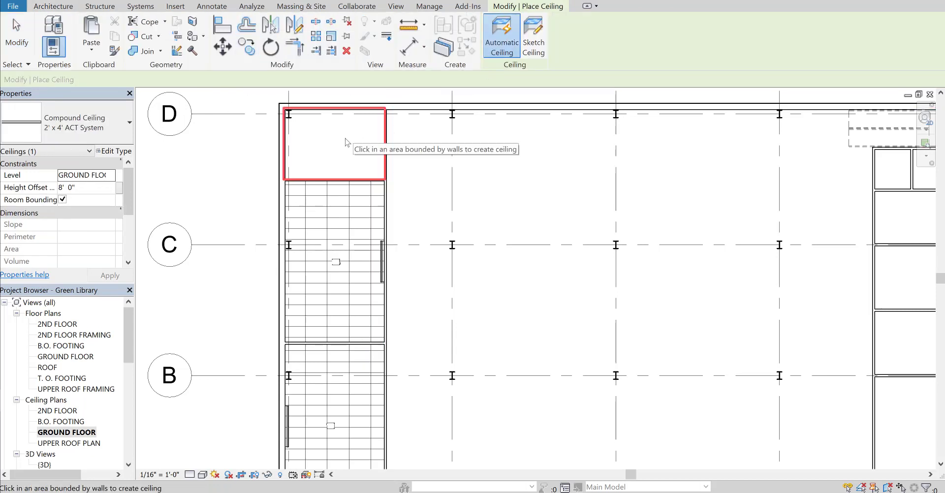
{"action": "scroll", "coordinate": [348, 143], "scroll_direction": "up", "scroll_amount": 1}
{"action": "scroll", "coordinate": [347, 143], "scroll_direction": "up", "scroll_amount": 1}
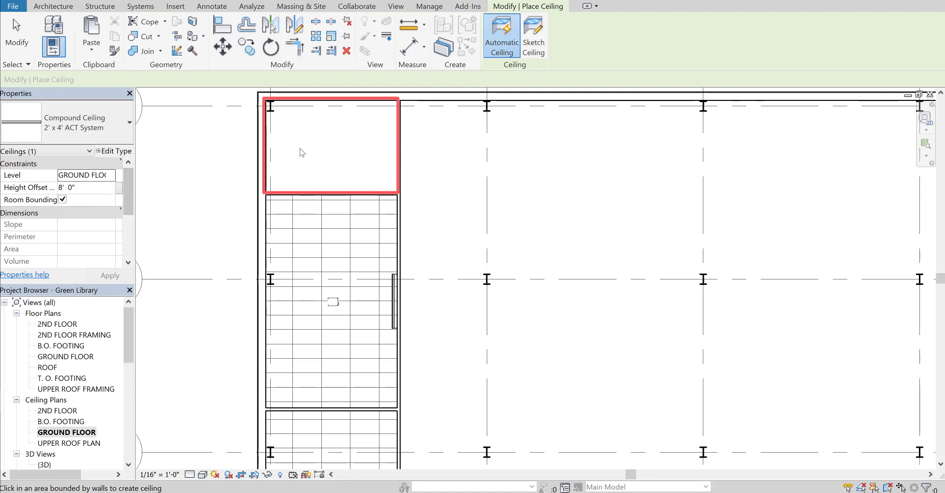
{"action": "left_click", "coordinate": [316, 157]}
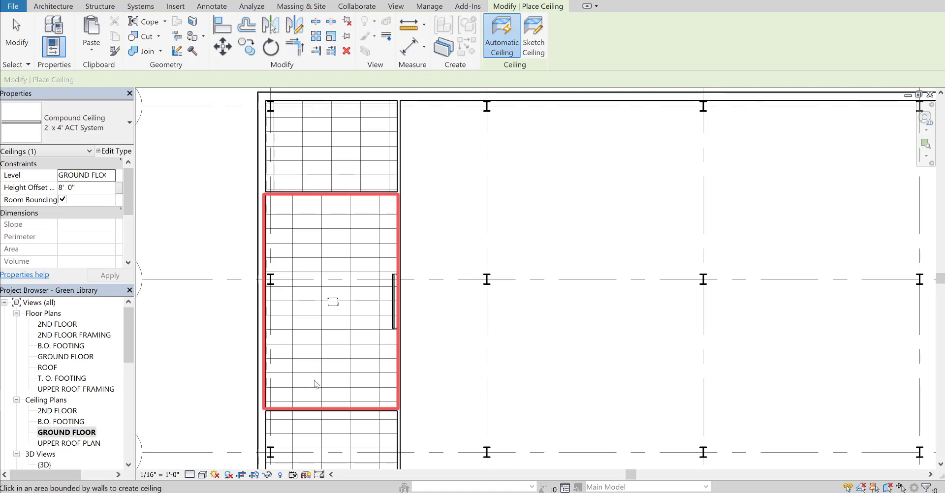
{"action": "left_click", "coordinate": [320, 338]}
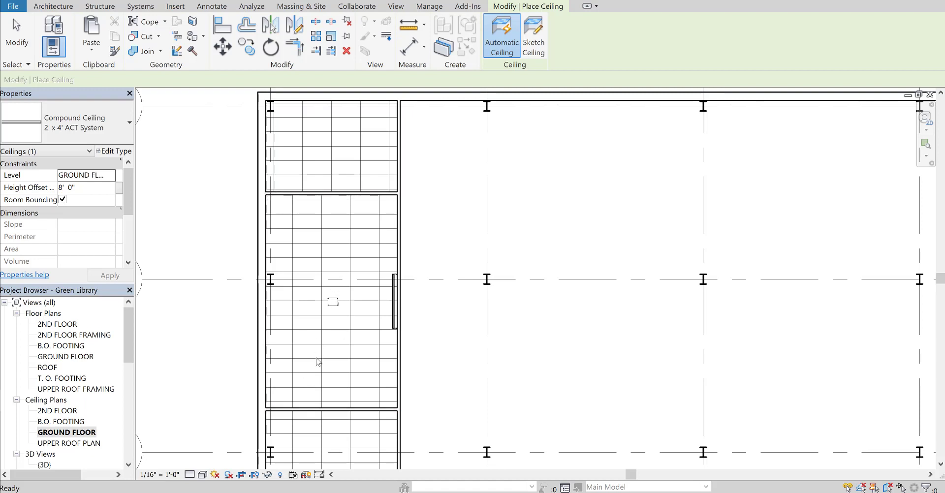
{"action": "key", "text": "Escape"}
Place a stuva_storage_with_doors_15192 component outside the classroom's right wall in the ceiling plan, then leave component placement.
{"action": "scroll", "coordinate": [317, 360], "scroll_direction": "up", "scroll_amount": 1}
{"action": "middle_click_drag", "start_coordinate": [325, 334], "coordinate": [330, 294]}
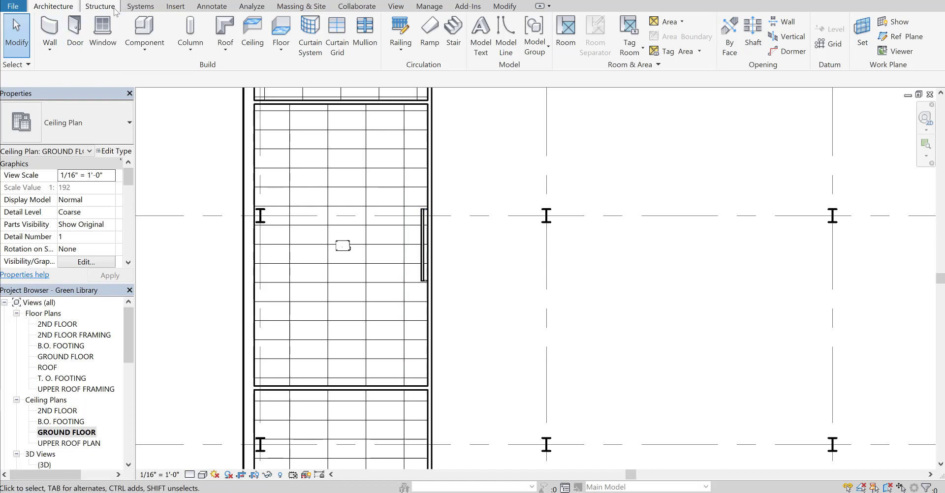
{"action": "left_click", "coordinate": [144, 28]}
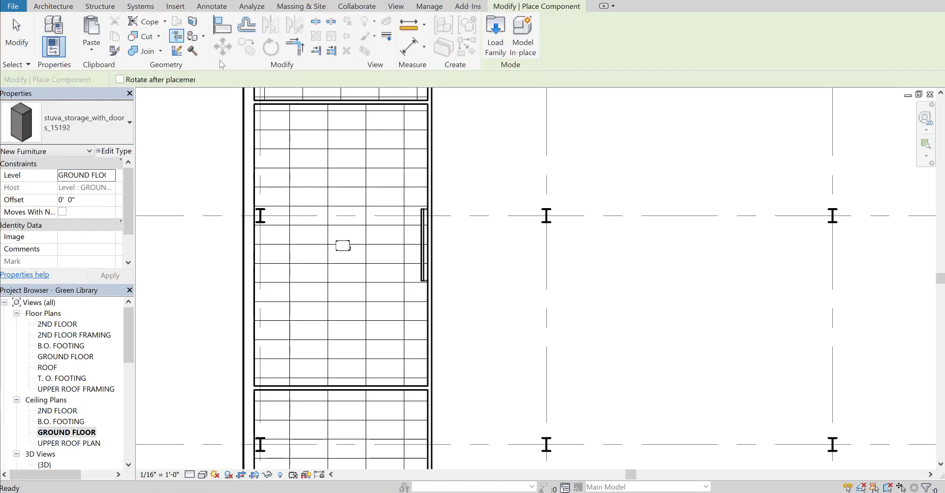
{"action": "left_click", "coordinate": [104, 134]}
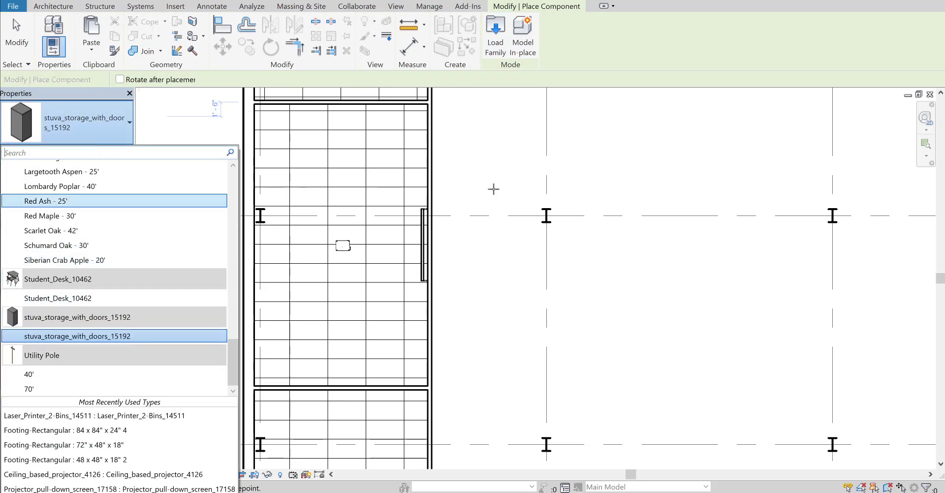
{"action": "left_click", "coordinate": [487, 266]}
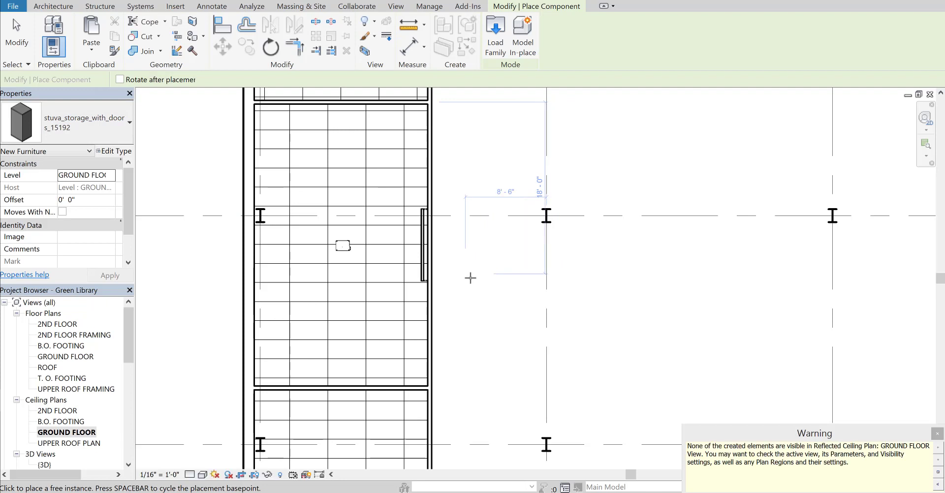
{"action": "key", "text": "Escape"}
{"action": "key", "text": "Escape"}
{"action": "scroll", "coordinate": [440, 318], "scroll_direction": "up", "scroll_amount": 2}
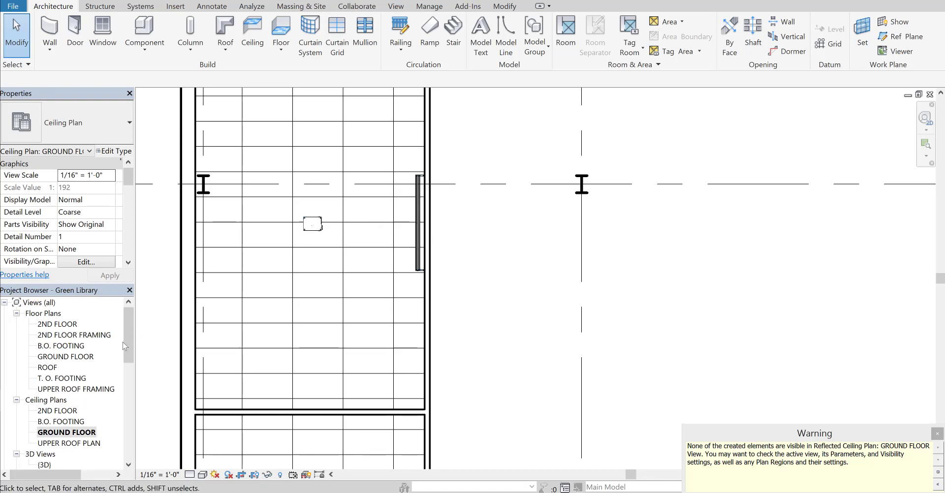
Check the furniture in the GROUND FLOOR floor plan and return to the GROUND FLOOR ceiling plan at the projection screen.
{"action": "double_click", "coordinate": [63, 357]}
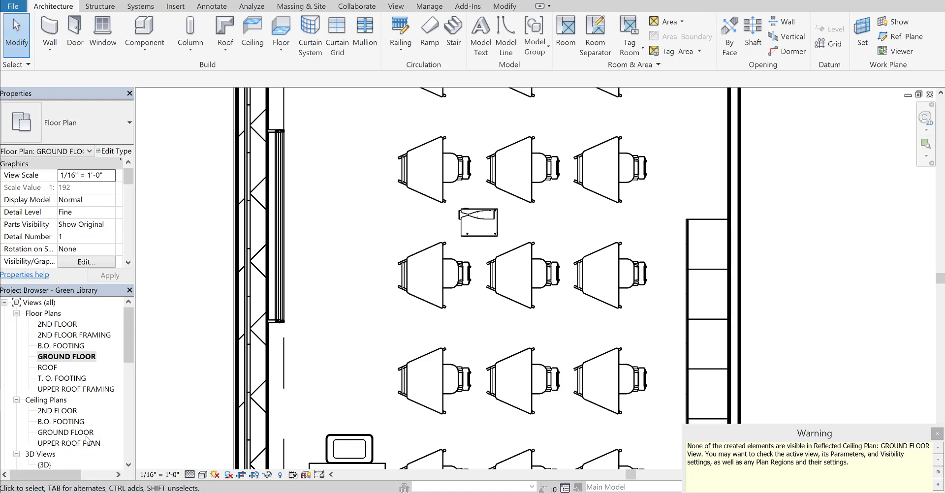
{"action": "double_click", "coordinate": [57, 437]}
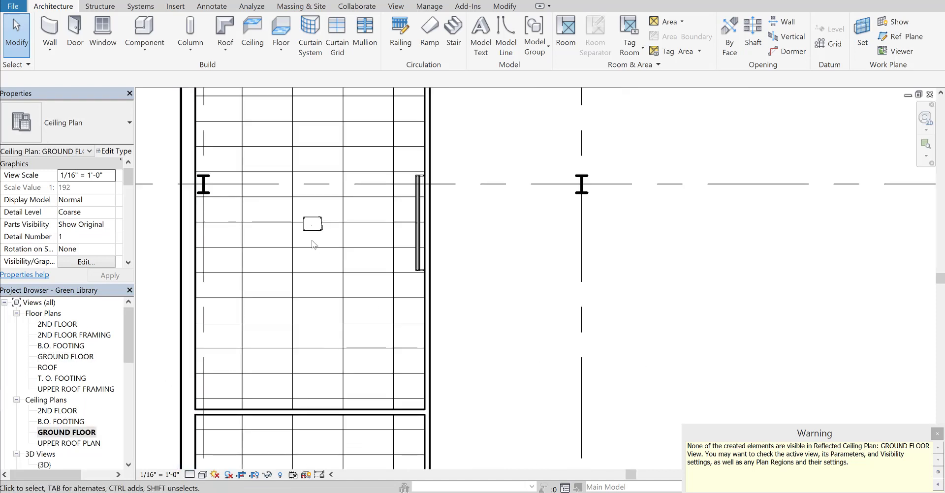
{"action": "scroll", "coordinate": [310, 242], "scroll_direction": "up", "scroll_amount": 1}
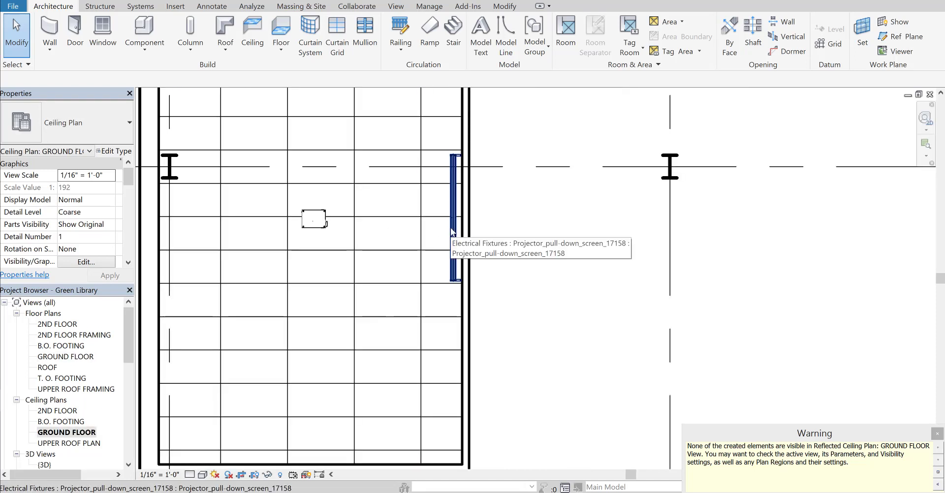
Open the Projector_pull-down_screen_17158 family for editing and show its Front elevation.
{"action": "double_click", "coordinate": [452, 228]}
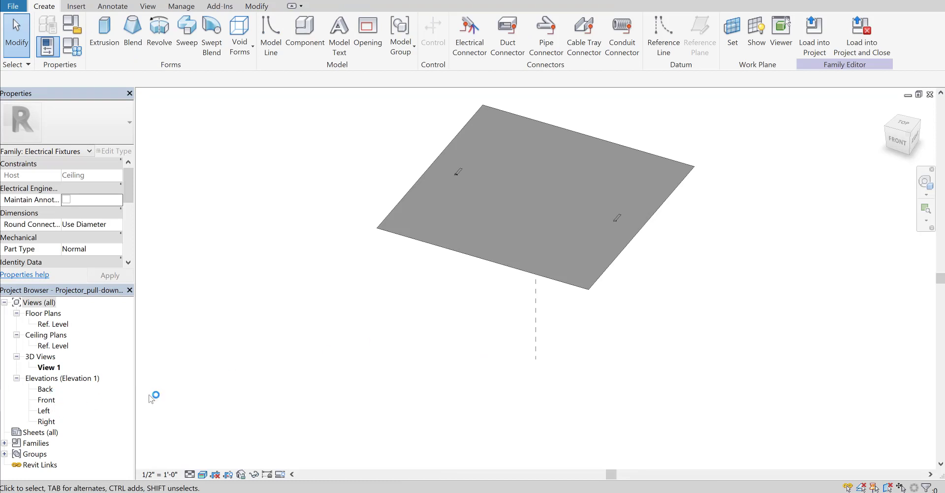
{"action": "double_click", "coordinate": [47, 400]}
{"action": "scroll", "coordinate": [437, 331], "scroll_direction": "up", "scroll_amount": 1}
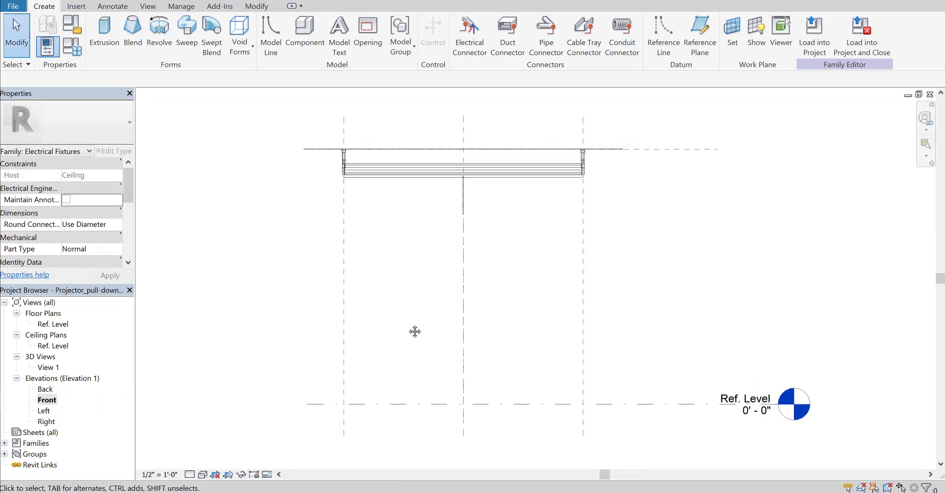
{"action": "middle_click_drag", "start_coordinate": [414, 331], "coordinate": [357, 324]}
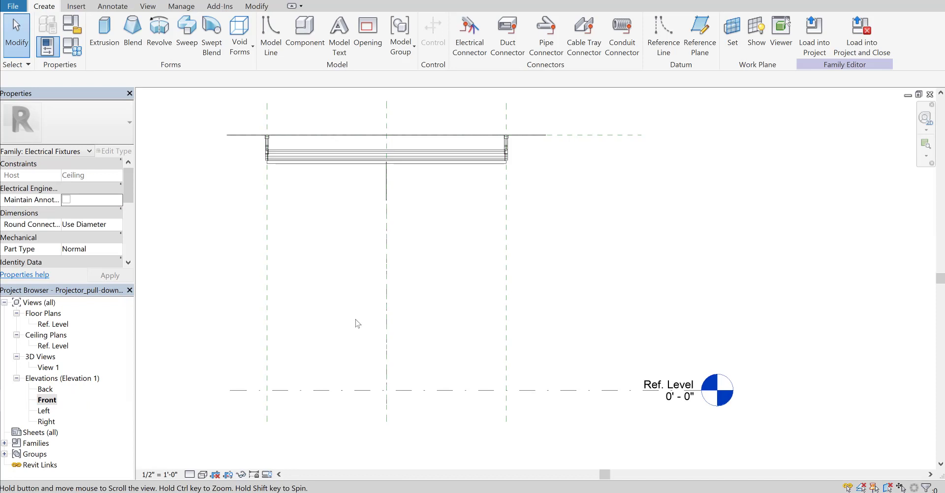
{"action": "left_click", "coordinate": [272, 51]}
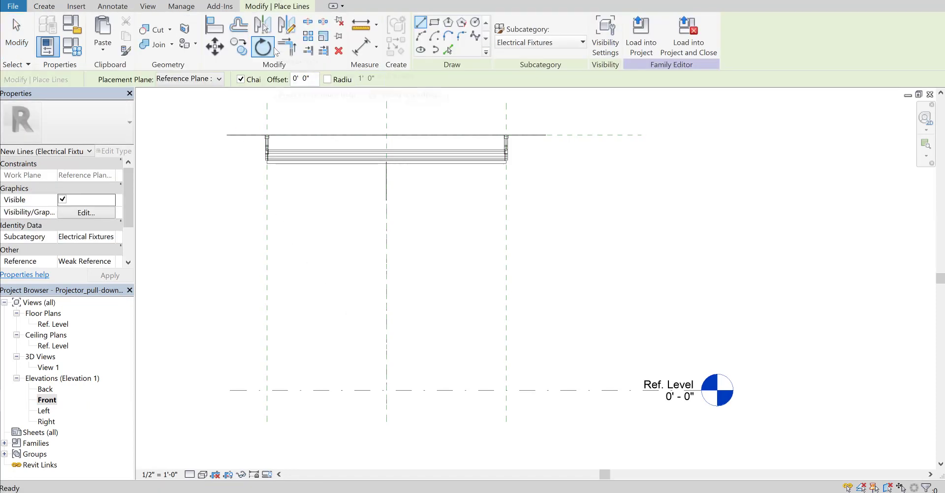
{"action": "left_click", "coordinate": [534, 42]}
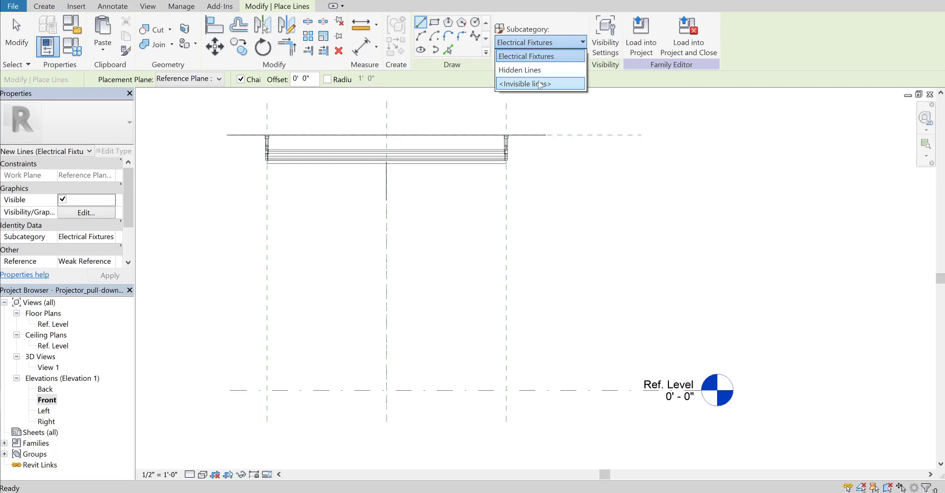
{"action": "left_click", "coordinate": [521, 70]}
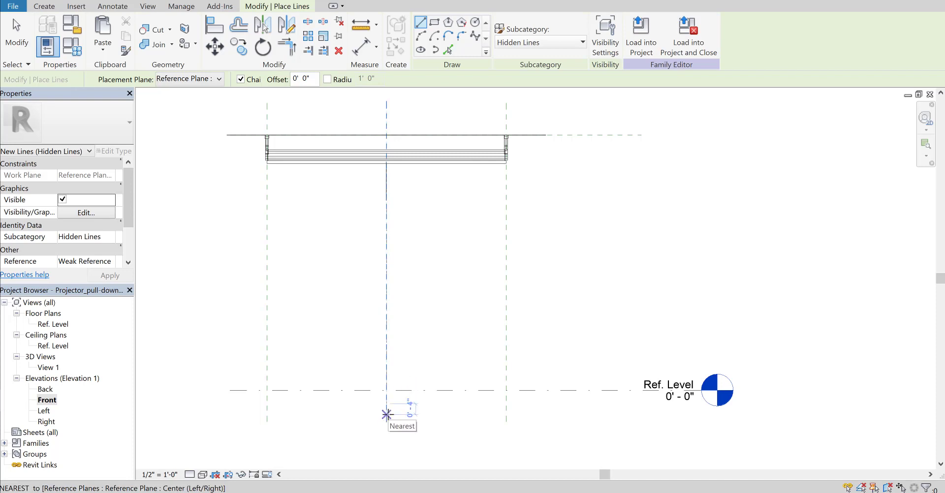
{"action": "left_click", "coordinate": [387, 169]}
{"action": "key", "text": "Escape"}
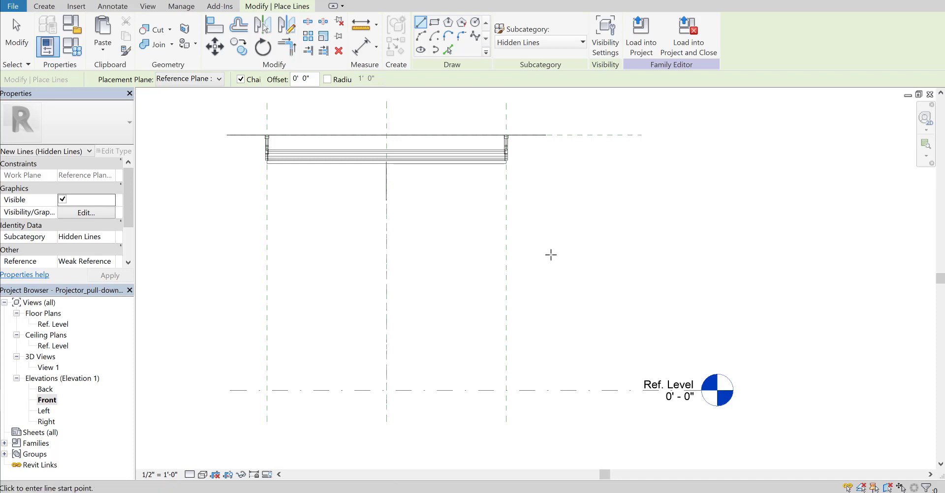
{"action": "key", "text": "Escape"}
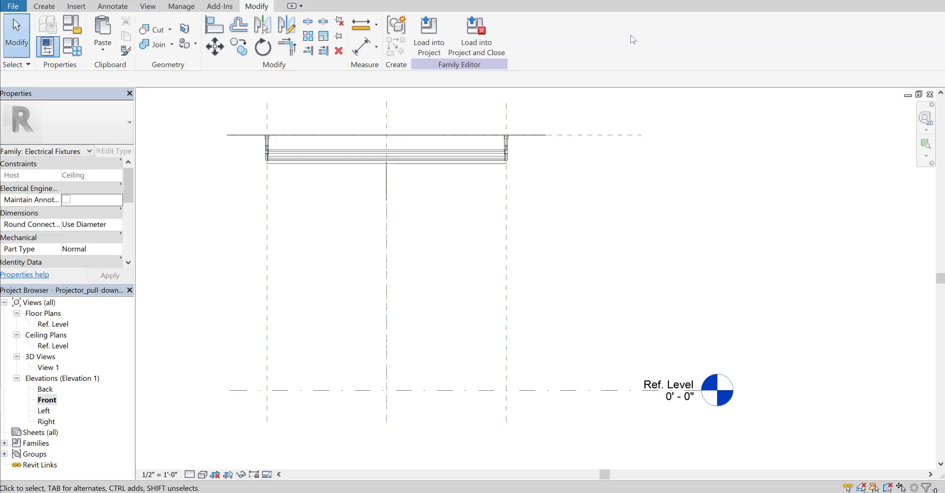
Load the pull-down projector screen family into the Green Library project and open the GROUND FLOOR floor plan.
{"action": "left_click", "coordinate": [426, 31]}
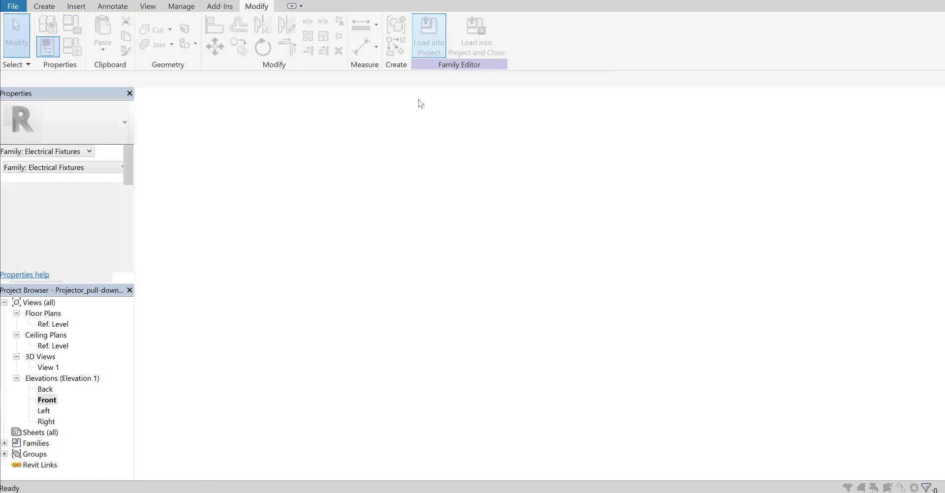
{"action": "left_click", "coordinate": [457, 234]}
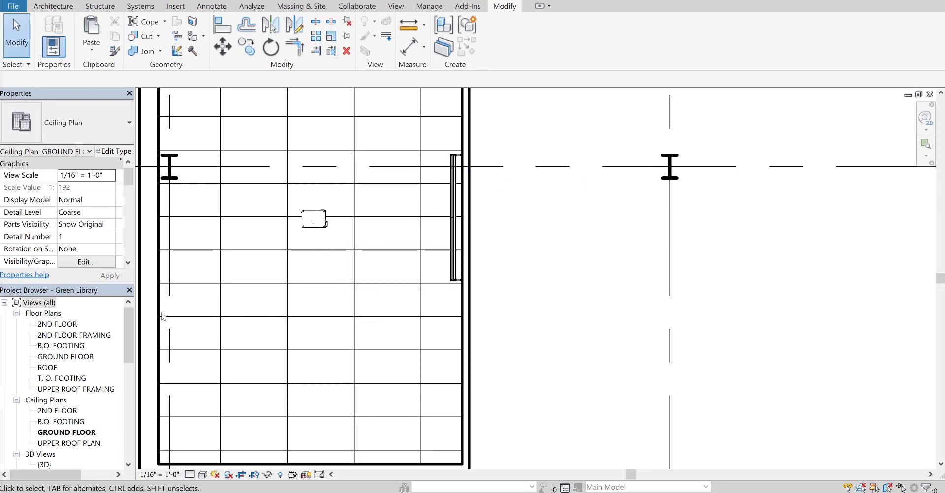
{"action": "double_click", "coordinate": [66, 356]}
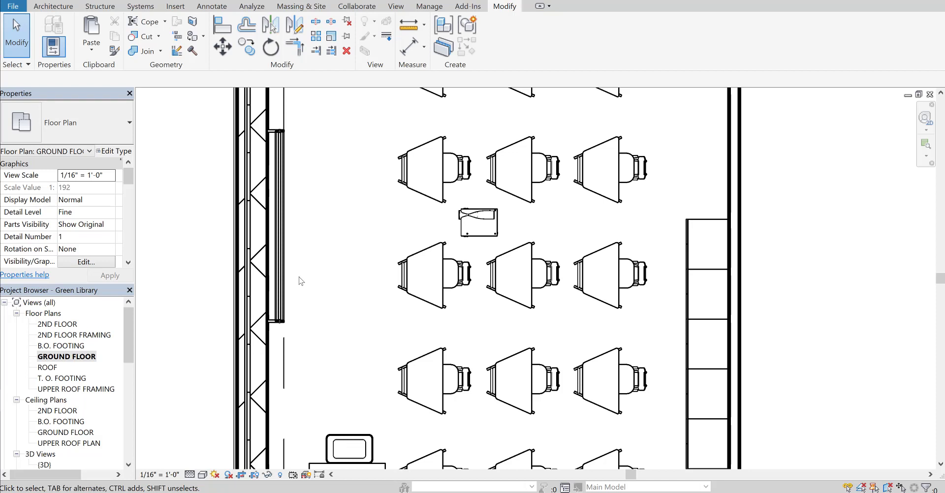
Turn the classroom's pull-down projector screen repeatedly in 90-degree increments until it is parallel to the wall again.
{"action": "left_click", "coordinate": [276, 227]}
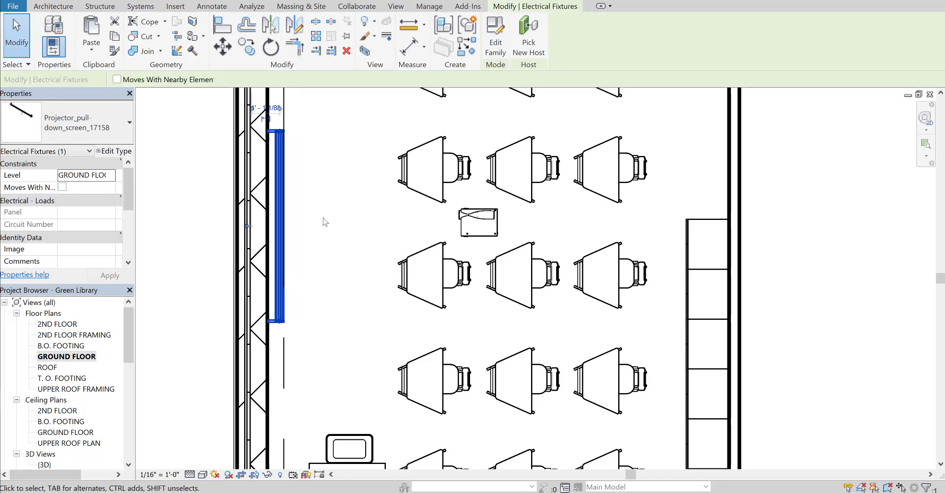
{"action": "key", "text": "space"}
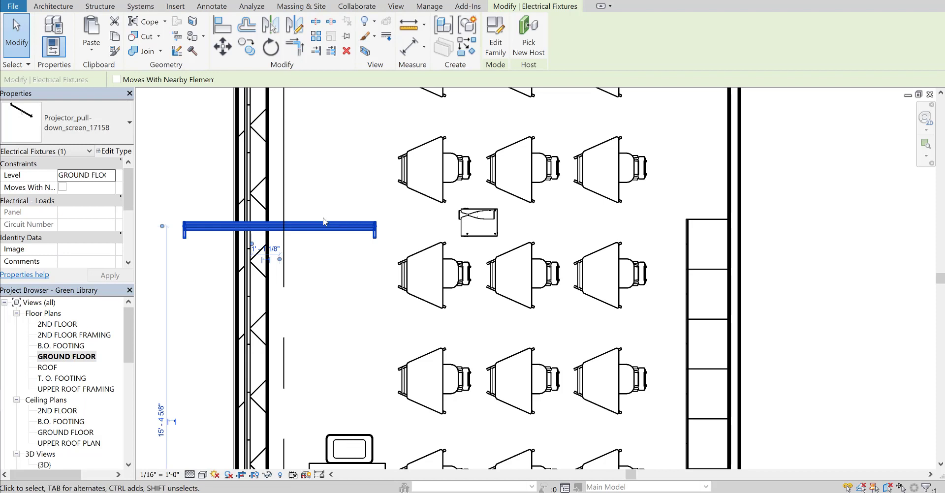
{"action": "key", "text": "space"}
{"action": "key", "text": "space"}
{"action": "key", "text": "space"}
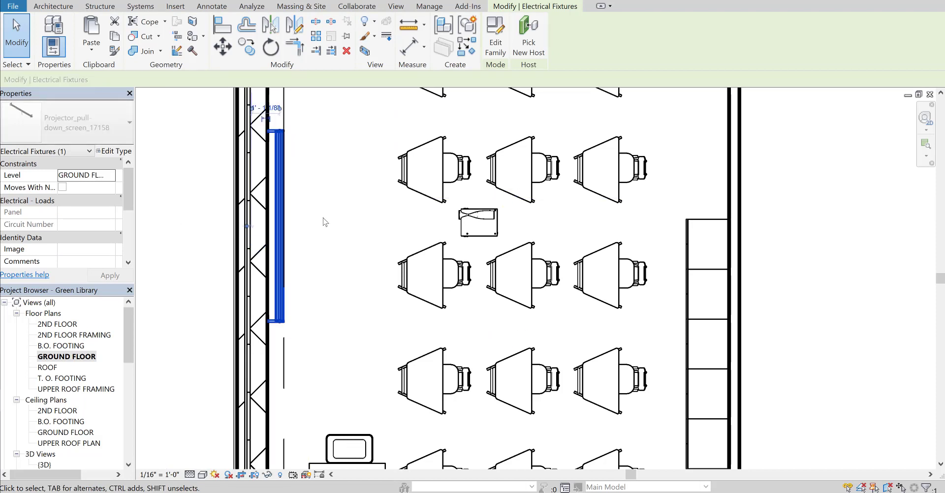
{"action": "key", "text": "space"}
{"action": "key", "text": "space"}
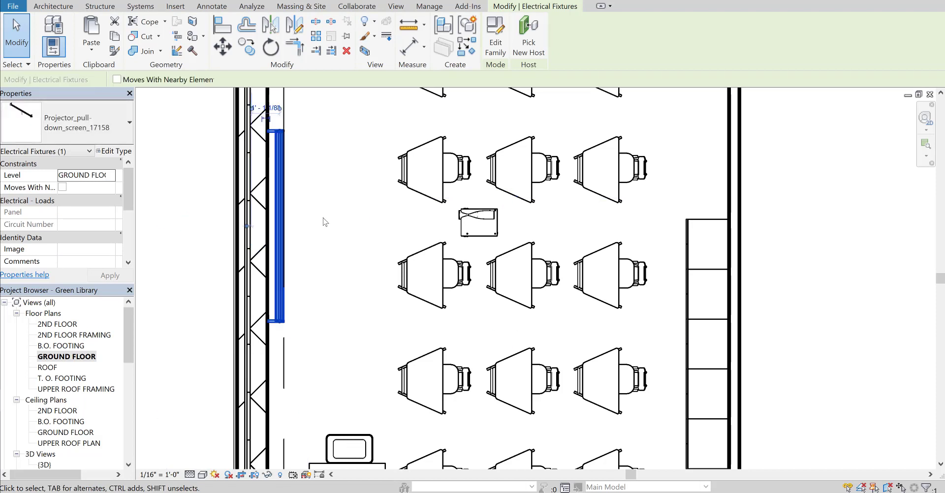
Rotate the pull-down projector screen counterclockwise about its centre to a diagonal angle across the wall.
{"action": "left_click", "coordinate": [270, 48]}
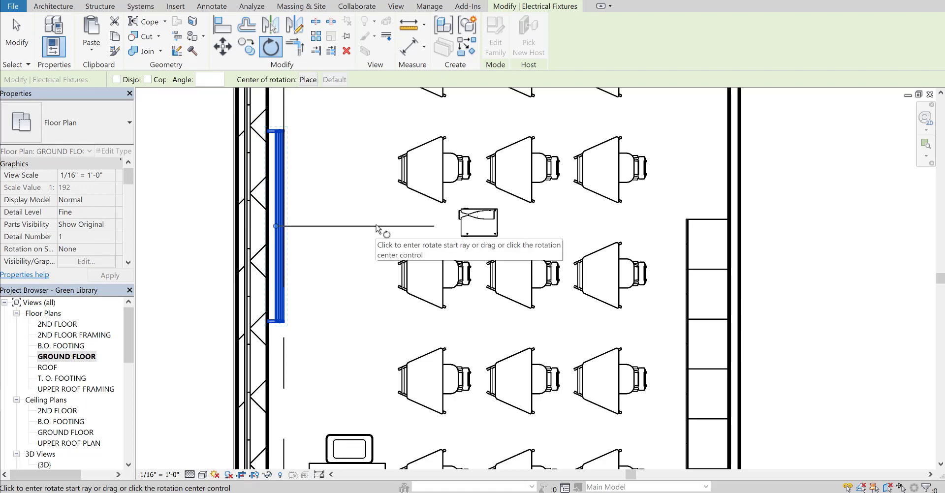
{"action": "left_click", "coordinate": [372, 227]}
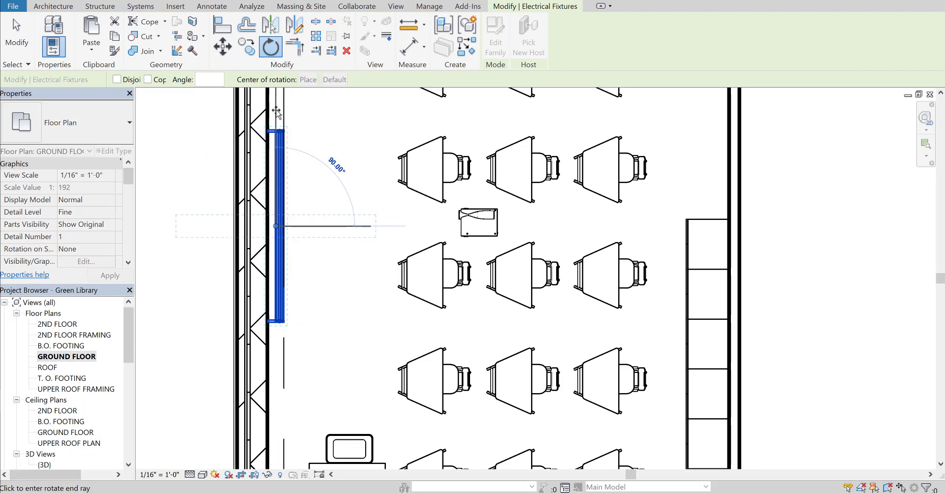
{"action": "left_click", "coordinate": [322, 181]}
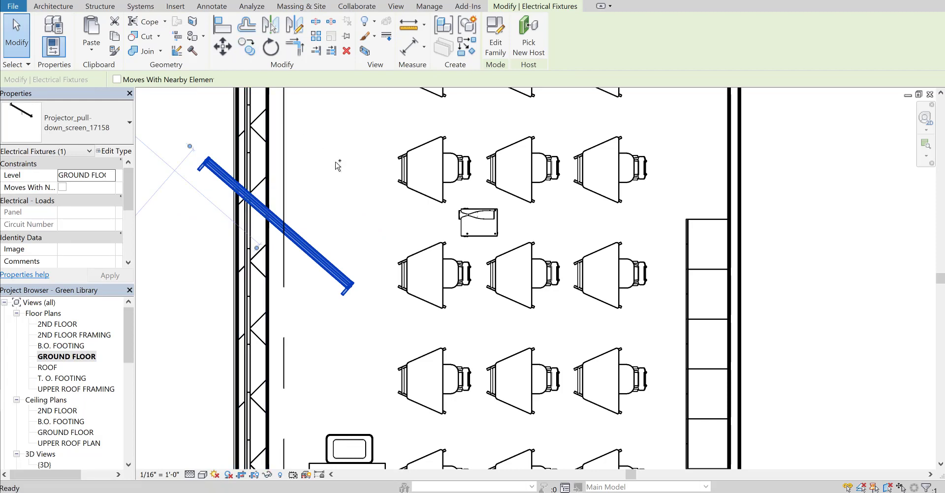
Undo the diagonal rotation of the classroom's pull-down projector screen.
{"action": "key", "text": "ctrl+z"}
{"action": "scroll", "coordinate": [347, 264], "scroll_direction": "down", "scroll_amount": 1}
{"action": "scroll", "coordinate": [347, 263], "scroll_direction": "down", "scroll_amount": 2}
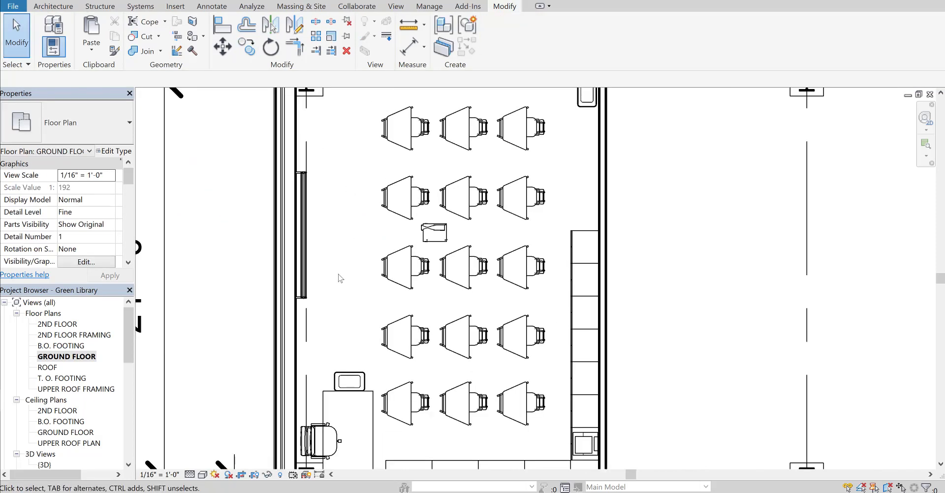
{"action": "middle_click_drag", "start_coordinate": [337, 310], "coordinate": [321, 333]}
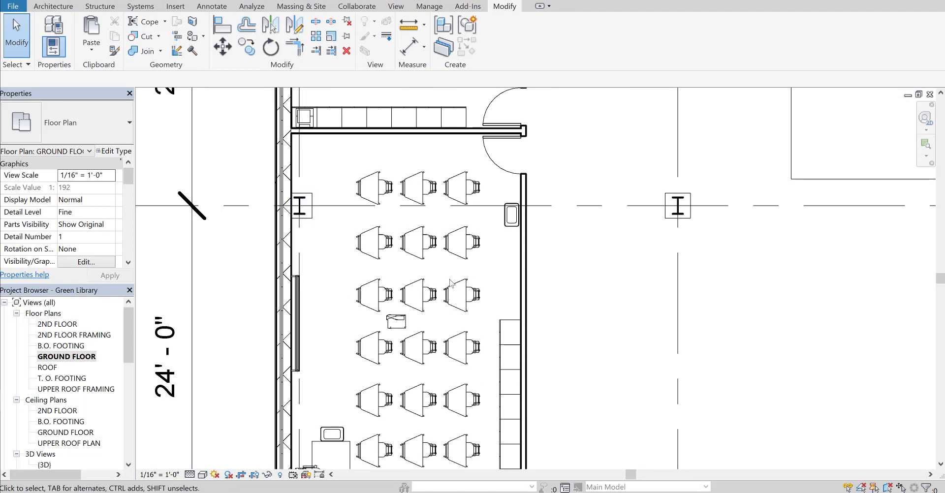
Examine the conference room's furnishings, including the oval table with chairs, projector, pull-down screen, wall cabinets and sink counter.
{"action": "middle_click_drag", "start_coordinate": [468, 259], "coordinate": [487, 380]}
{"action": "middle_click_drag", "start_coordinate": [473, 289], "coordinate": [466, 447]}
{"action": "middle_click_drag", "start_coordinate": [445, 281], "coordinate": [439, 397]}
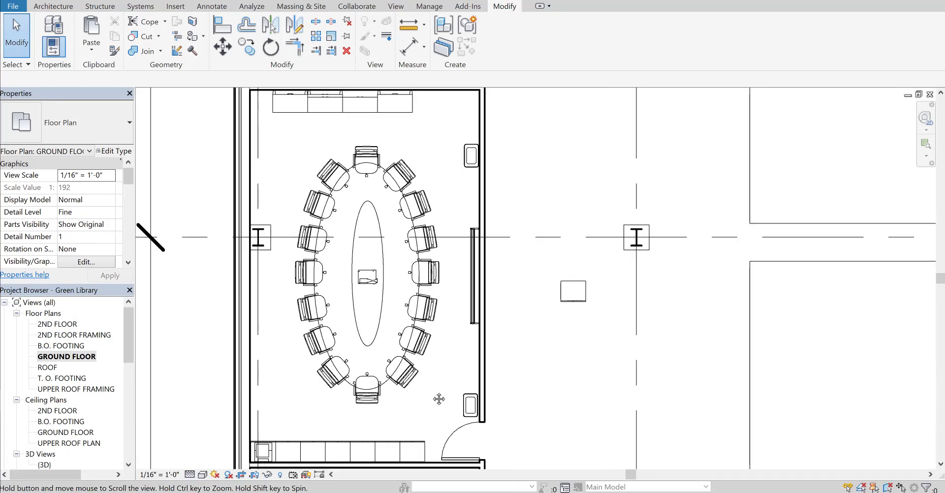
{"action": "left_click", "coordinate": [365, 160]}
{"action": "left_click", "coordinate": [307, 411]}
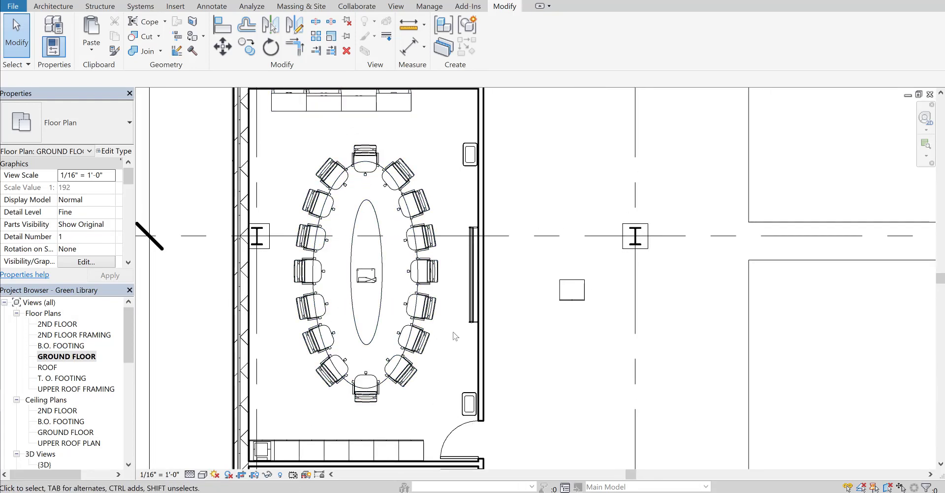
{"action": "scroll", "coordinate": [458, 359], "scroll_direction": "up", "scroll_amount": 2}
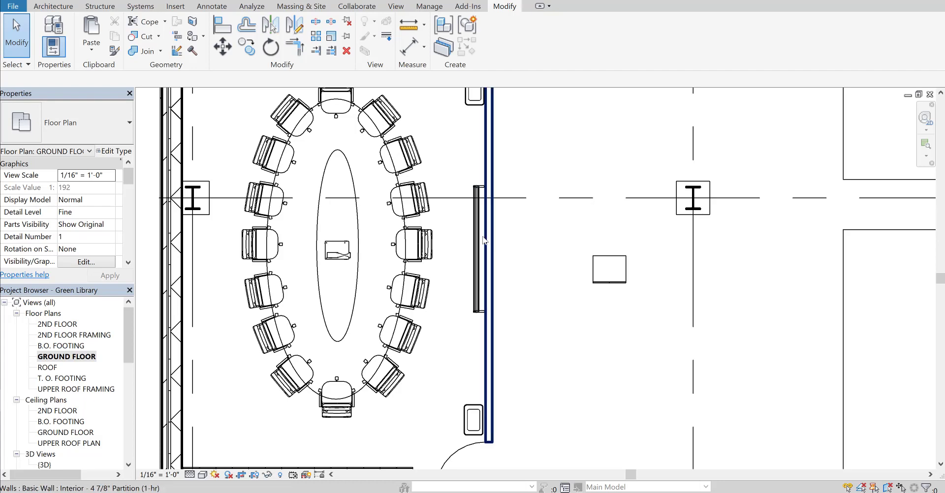
{"action": "middle_click_drag", "start_coordinate": [472, 252], "coordinate": [453, 323]}
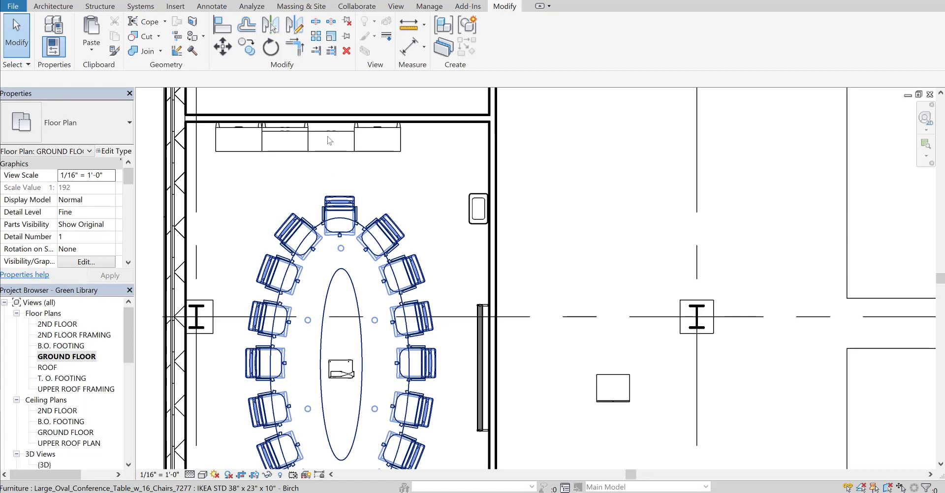
{"action": "middle_click_drag", "start_coordinate": [466, 383], "coordinate": [441, 262]}
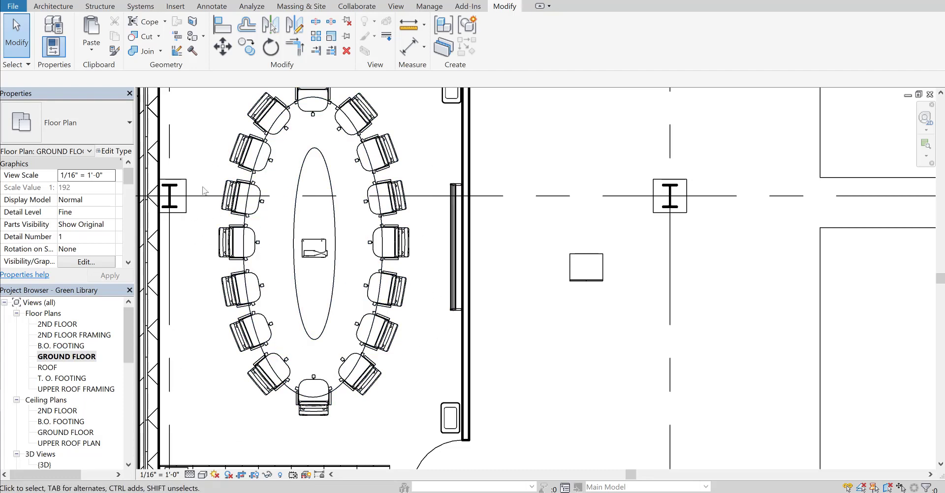
{"action": "middle_click_drag", "start_coordinate": [414, 442], "coordinate": [399, 336]}
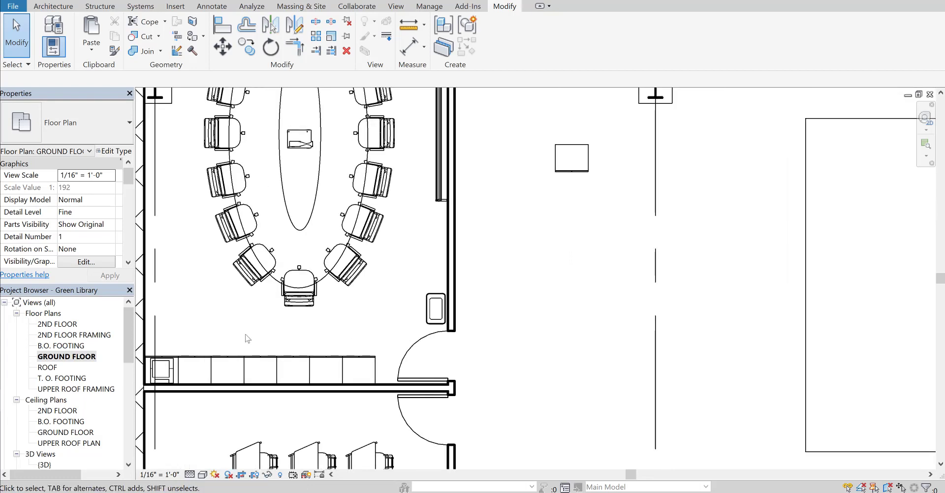
{"action": "middle_click_drag", "start_coordinate": [405, 274], "coordinate": [438, 424]}
{"action": "left_click", "coordinate": [412, 357]}
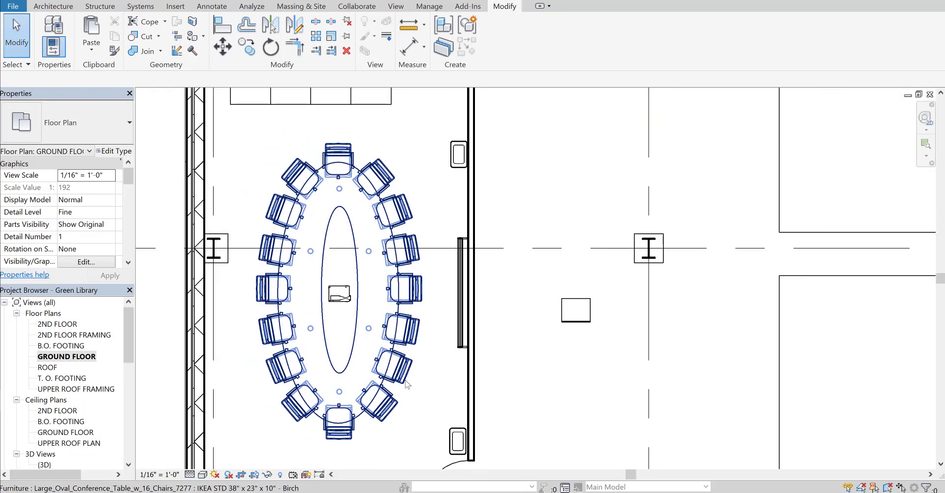
{"action": "scroll", "coordinate": [406, 375], "scroll_direction": "down", "scroll_amount": 1}
{"action": "middle_click_drag", "start_coordinate": [405, 402], "coordinate": [395, 366]}
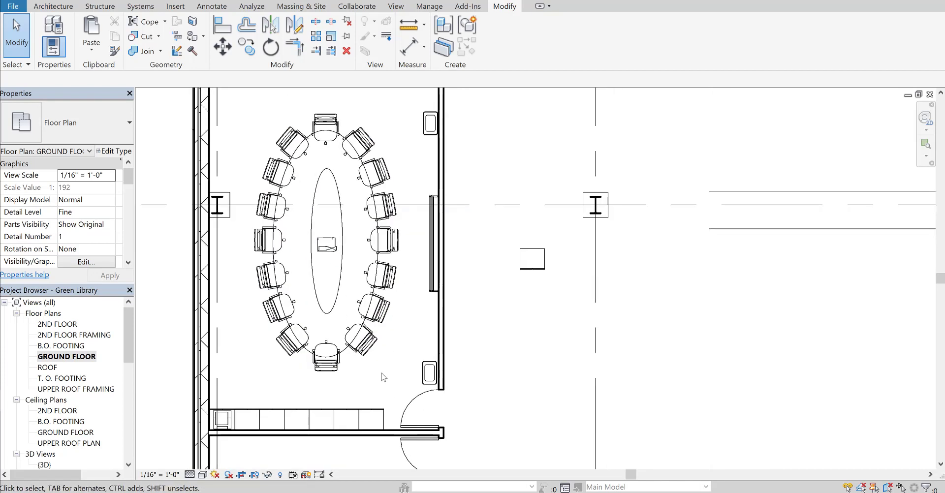
Review the ground floor layout from the conference room and classroom across to the open central library area.
{"action": "scroll", "coordinate": [383, 375], "scroll_direction": "down", "scroll_amount": 3}
{"action": "middle_click_drag", "start_coordinate": [435, 416], "coordinate": [436, 333]}
{"action": "scroll", "coordinate": [437, 332], "scroll_direction": "down", "scroll_amount": 1}
{"action": "middle_click_drag", "start_coordinate": [453, 383], "coordinate": [452, 326]}
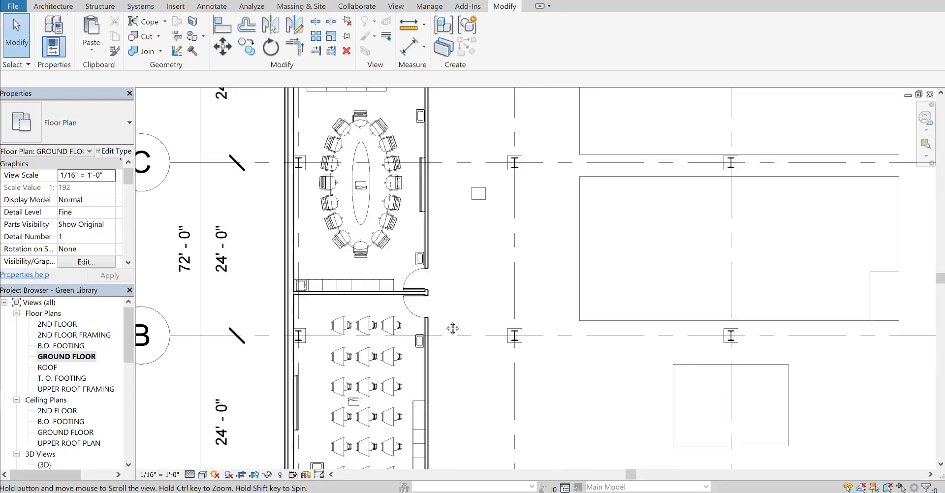
{"action": "scroll", "coordinate": [451, 326], "scroll_direction": "down", "scroll_amount": 1}
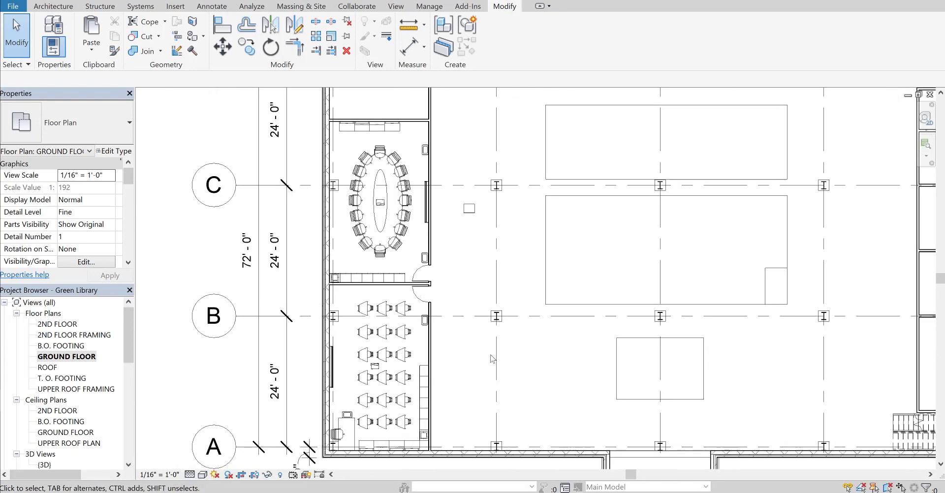
{"action": "middle_click_drag", "start_coordinate": [463, 199], "coordinate": [411, 293]}
{"action": "scroll", "coordinate": [333, 198], "scroll_direction": "up", "scroll_amount": 1}
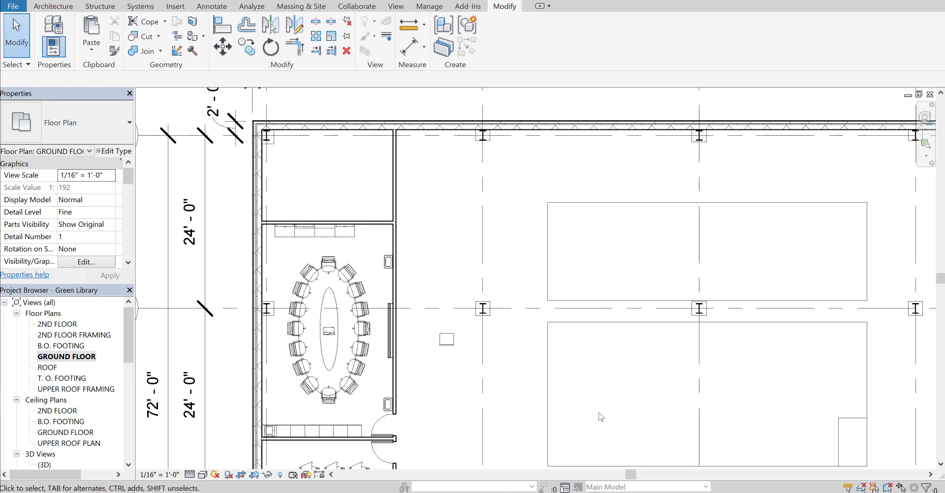
{"action": "middle_click_drag", "start_coordinate": [572, 365], "coordinate": [428, 254]}
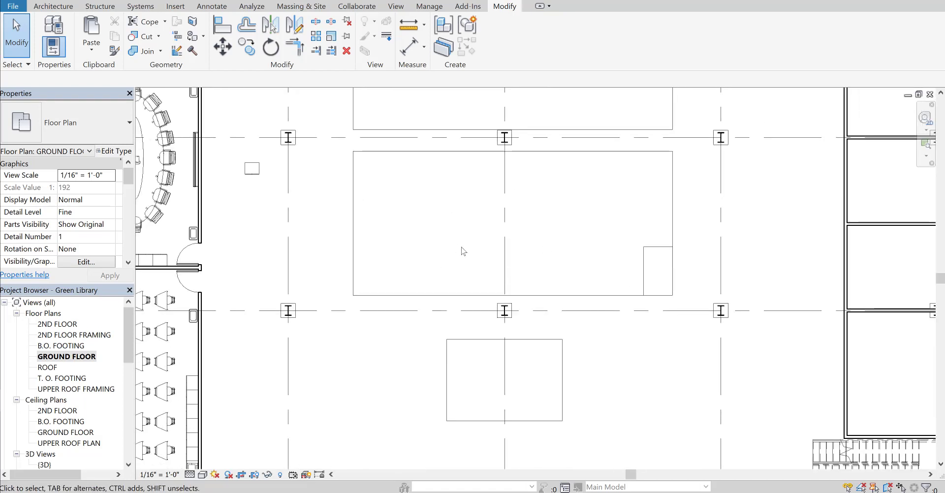